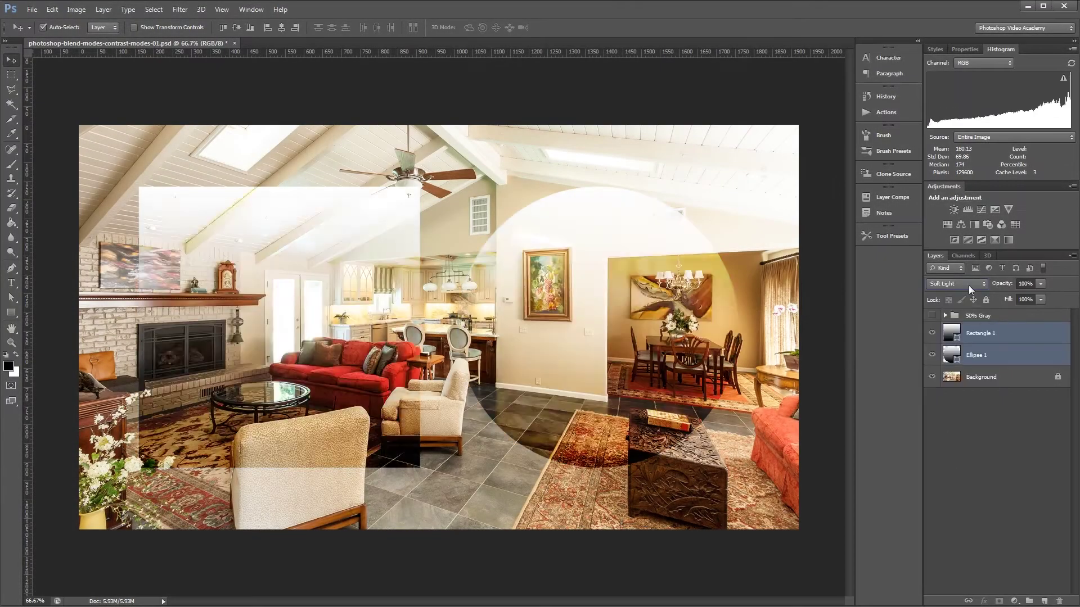
- Try Darker Color, Soft Light, then Vivid Light as the Ellipse 1 blend mode
{"action": "scroll", "coordinate": [968, 285], "scroll_direction": "up", "scroll_amount": 5}
{"action": "left_click", "coordinate": [956, 283]}
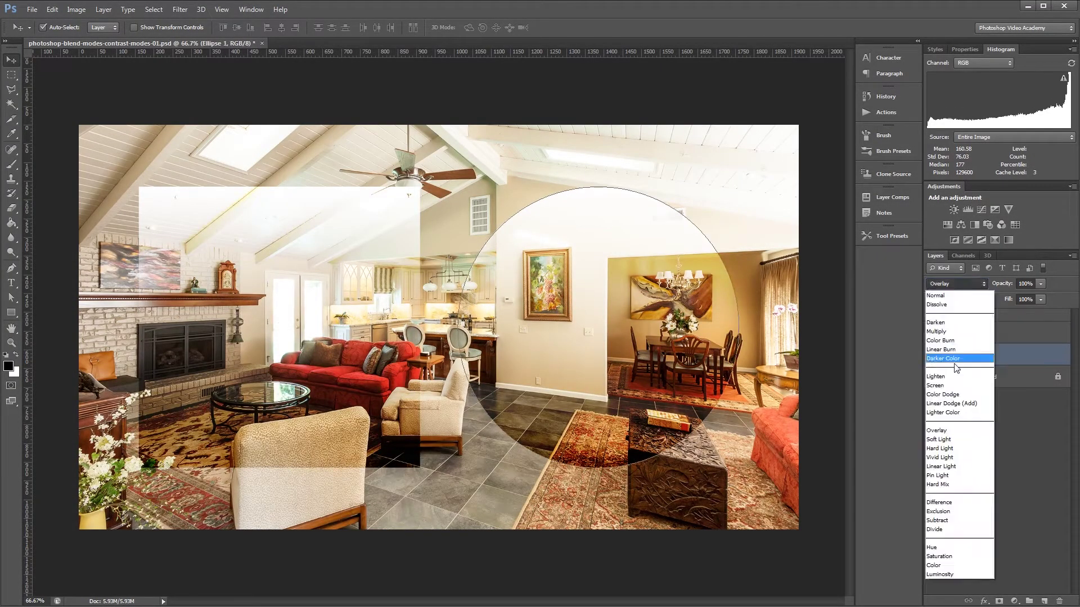
{"action": "left_click", "coordinate": [955, 363]}
{"action": "left_click", "coordinate": [955, 283]}
{"action": "left_click", "coordinate": [958, 441]}
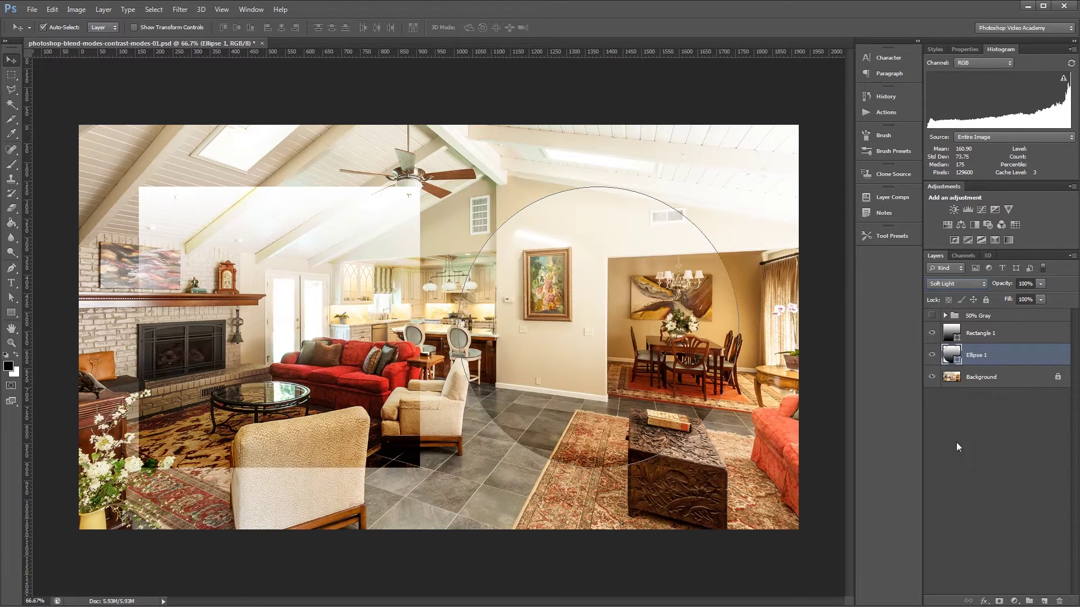
{"action": "left_click", "coordinate": [956, 283]}
{"action": "left_click", "coordinate": [966, 446]}
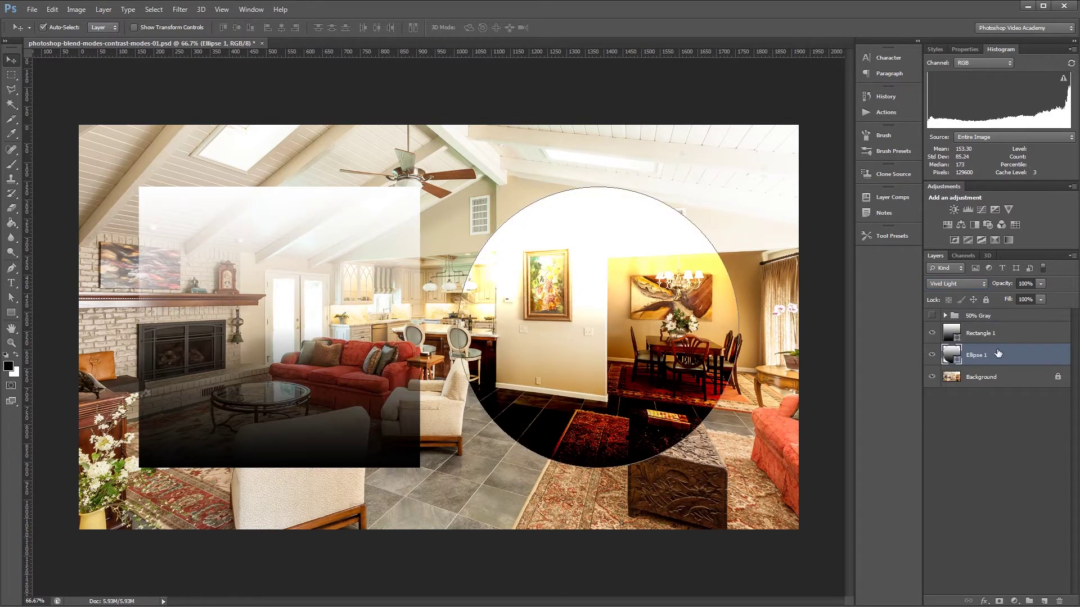
- Blend both shapes with Vivid Light, then switch Ellipse 1 alone to Linear Light
{"action": "left_click", "coordinate": [982, 333], "text": "shift"}
{"action": "left_click", "coordinate": [956, 284]}
{"action": "left_click", "coordinate": [954, 450]}
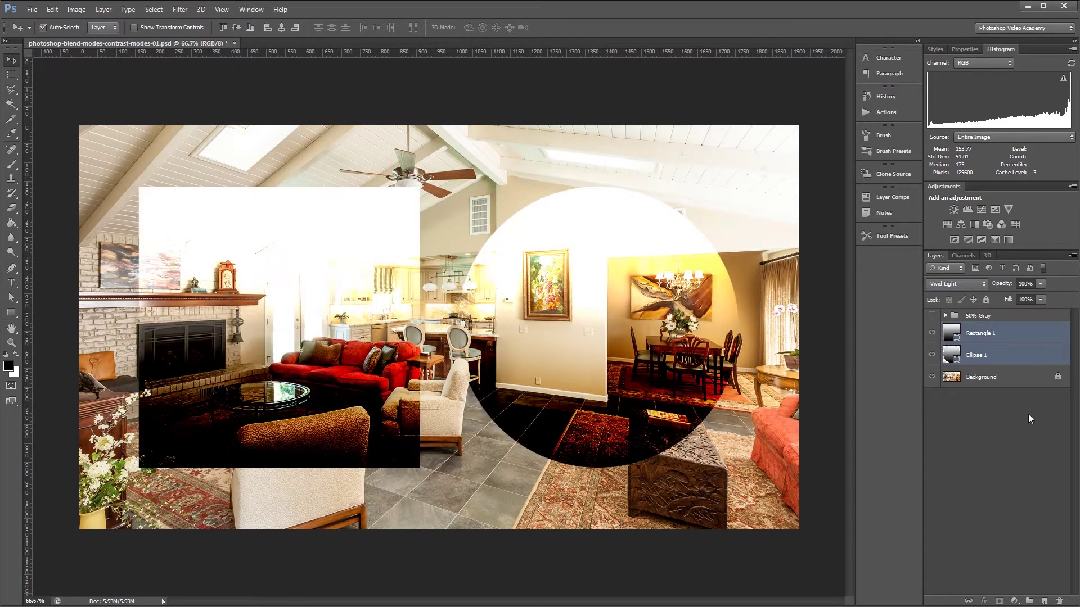
{"action": "left_click", "coordinate": [979, 355]}
{"action": "left_click", "coordinate": [956, 284]}
{"action": "left_click", "coordinate": [967, 467]}
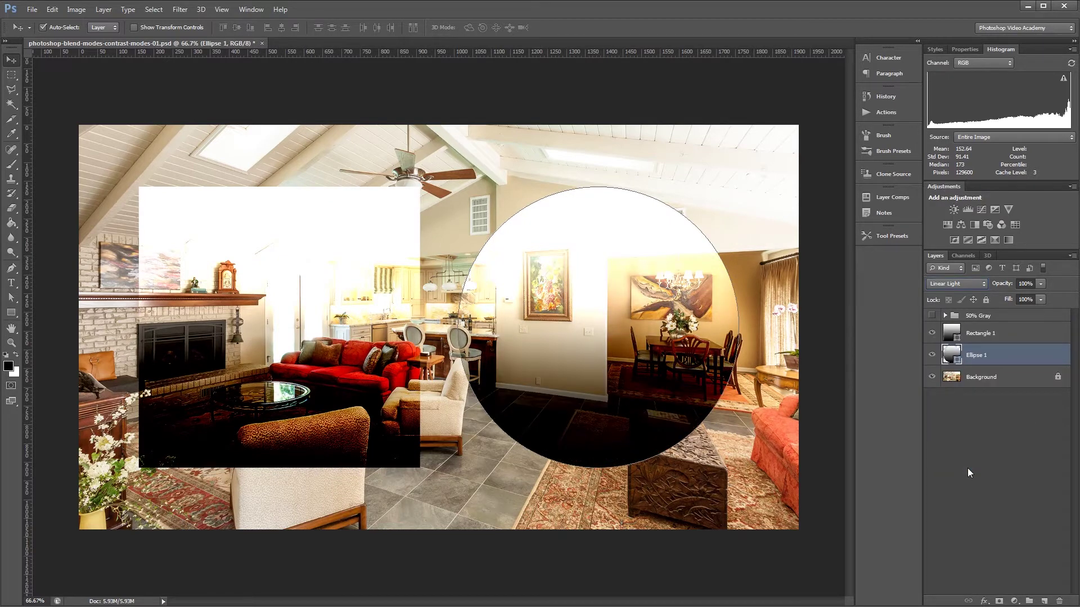
- Set Rectangle 1 to Pin Light, then put both shape layers on Overlay
{"action": "key", "text": "alt+bracketright"}
{"action": "key", "text": "shift+alt+z"}
{"action": "key", "text": "shift+alt+bracketleft"}
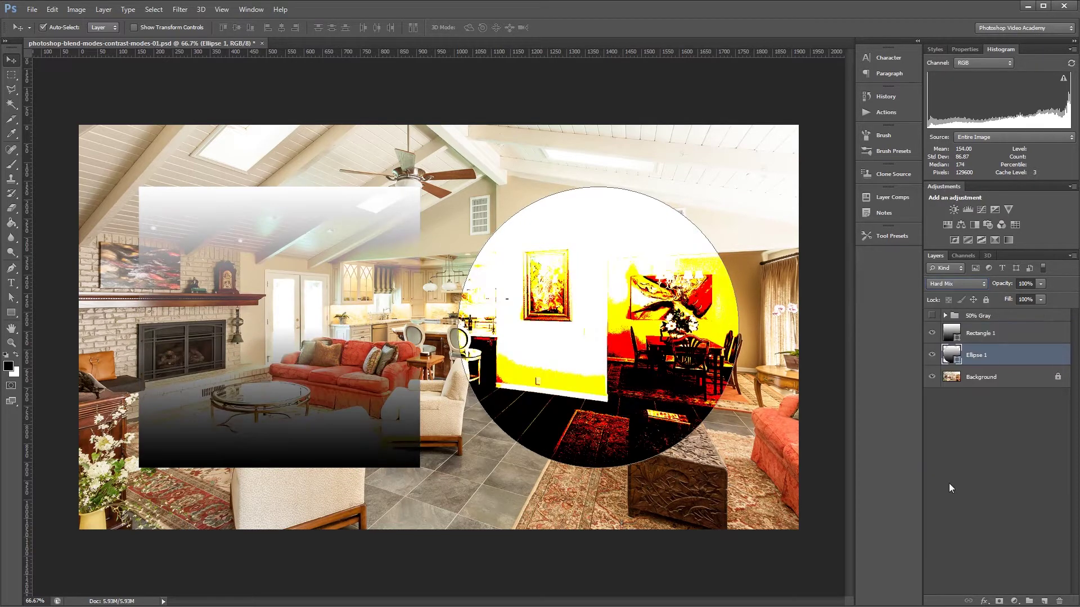
{"action": "key", "text": "shift+alt+o"}
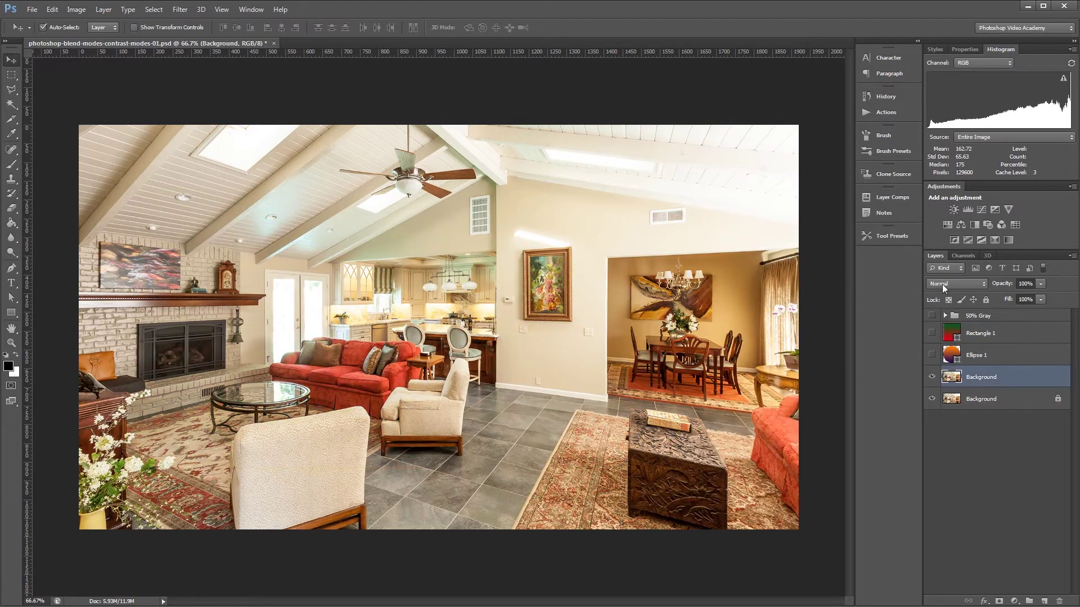
- Duplicate the Background photo layer and set the copy to Hard Light
{"action": "left_click", "coordinate": [942, 285]}
{"action": "left_click", "coordinate": [961, 450]}
{"action": "left_click", "coordinate": [961, 450]}
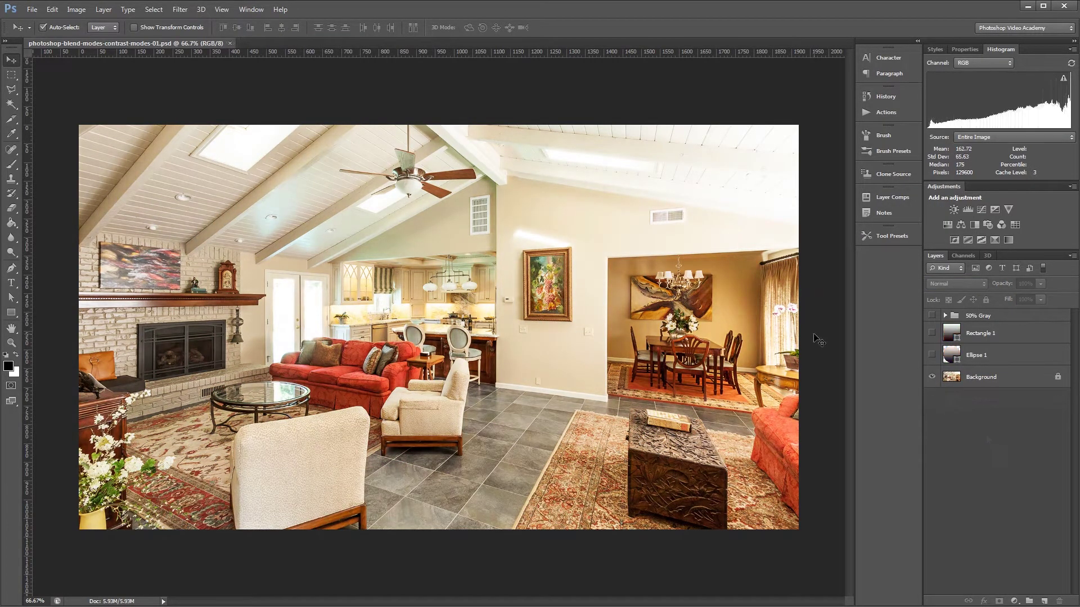
{"action": "left_click", "coordinate": [931, 315]}
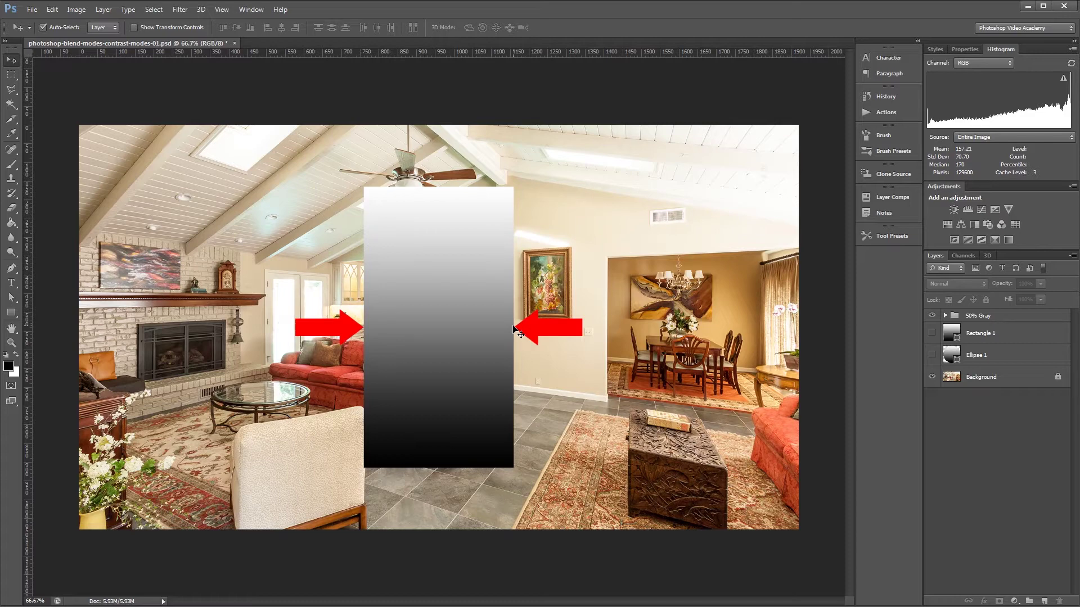
{"action": "left_click", "coordinate": [932, 317]}
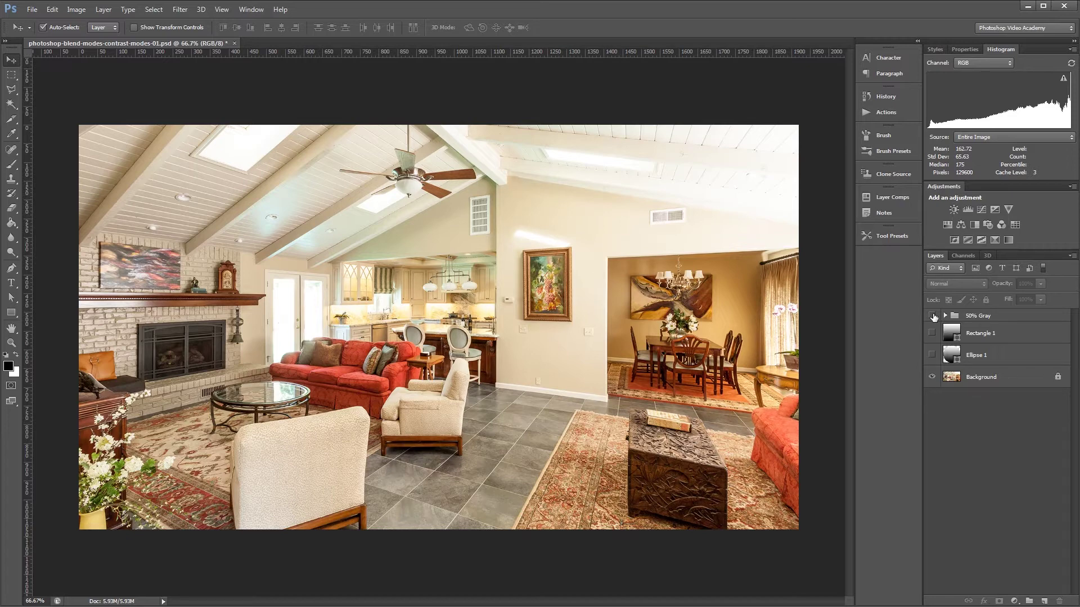
- Make Rectangle 1 and Ellipse 1 visible and blend both with Soft Light
{"action": "left_click", "coordinate": [932, 333]}
{"action": "left_click", "coordinate": [932, 354]}
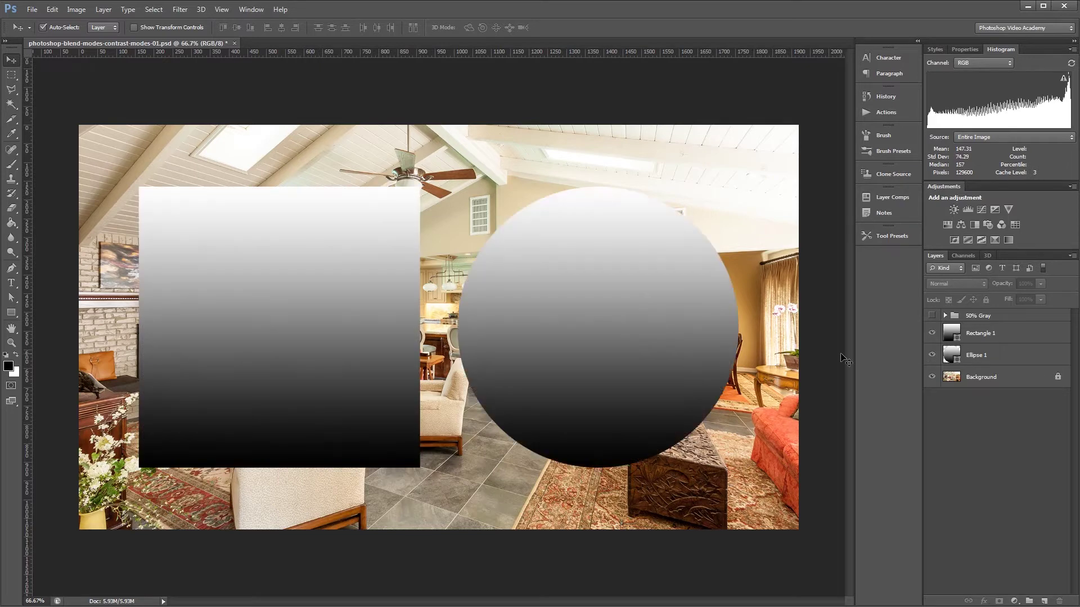
{"action": "left_click", "coordinate": [984, 334]}
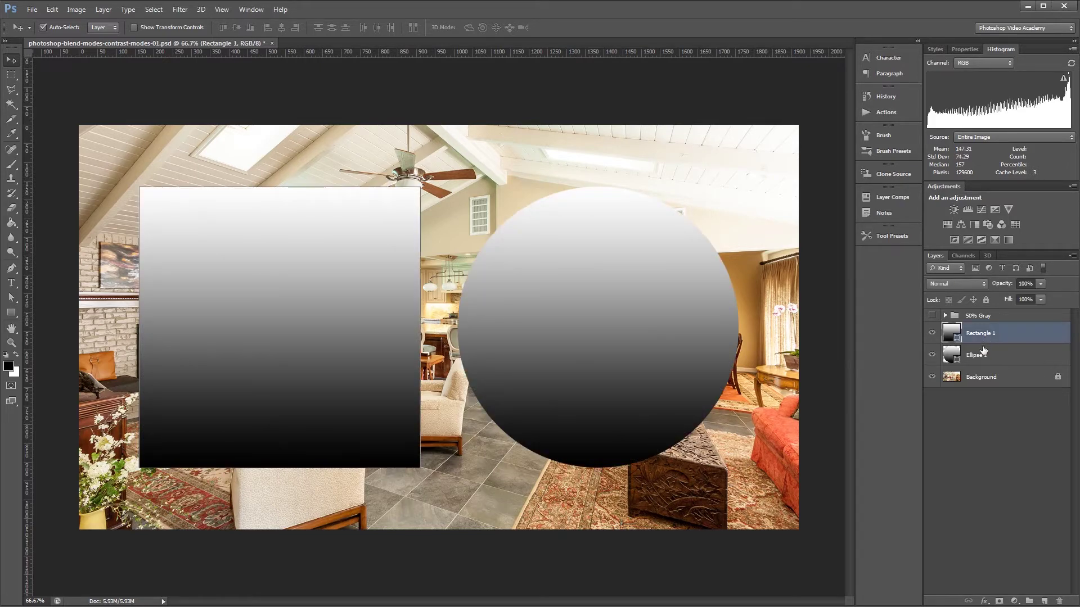
{"action": "left_click", "coordinate": [984, 353], "text": "shift"}
{"action": "left_click", "coordinate": [956, 284]}
{"action": "left_click", "coordinate": [950, 438]}
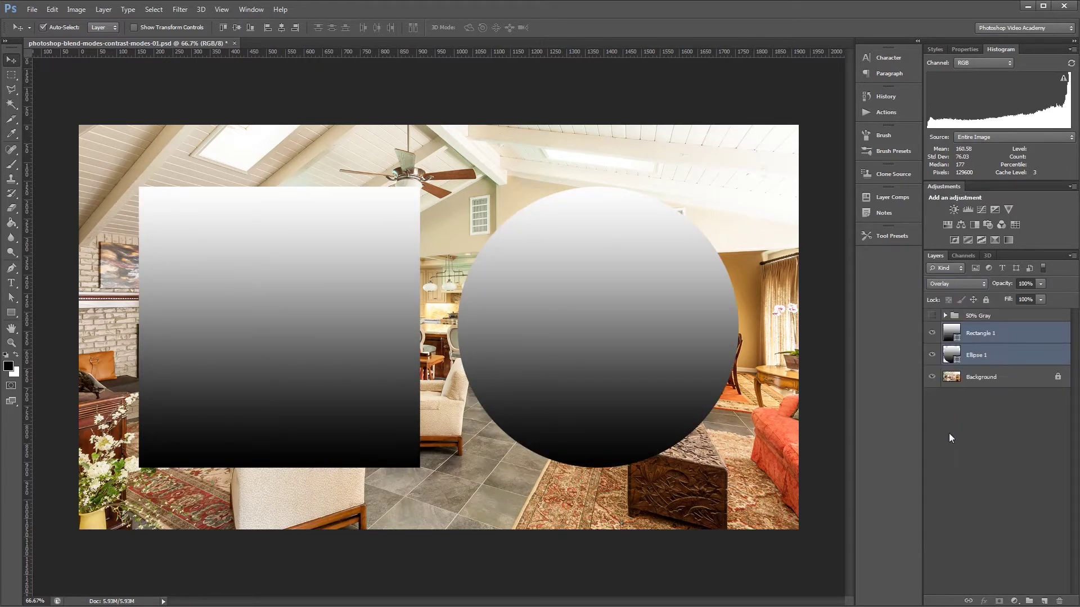
- Cycle both shapes through the contrast blend modes, settling on Overlay
{"action": "scroll", "coordinate": [968, 285], "scroll_direction": "down", "scroll_amount": 2}
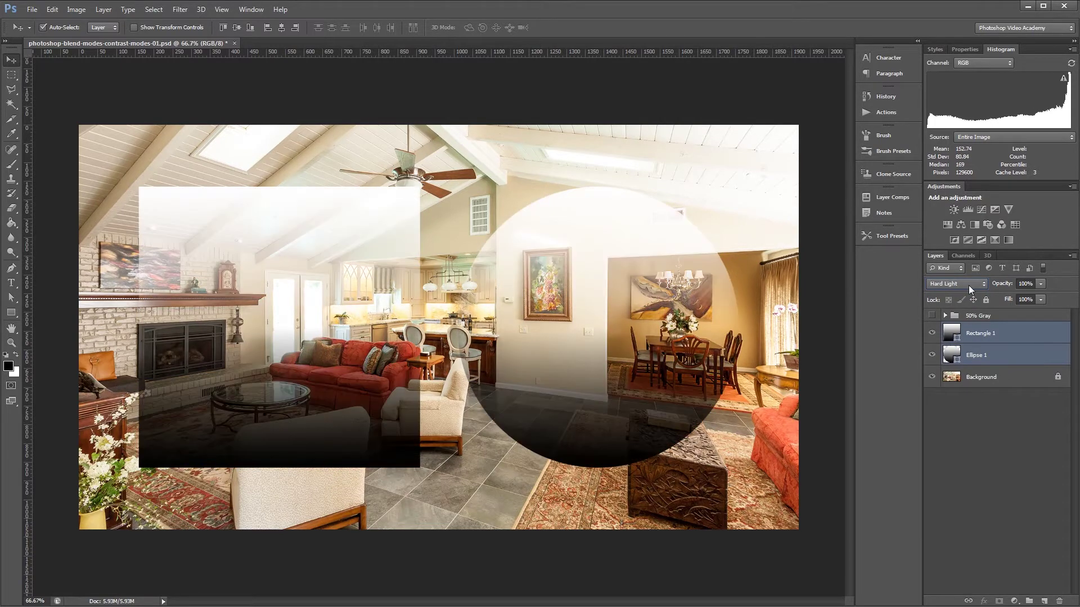
{"action": "scroll", "coordinate": [968, 285], "scroll_direction": "down", "scroll_amount": 1}
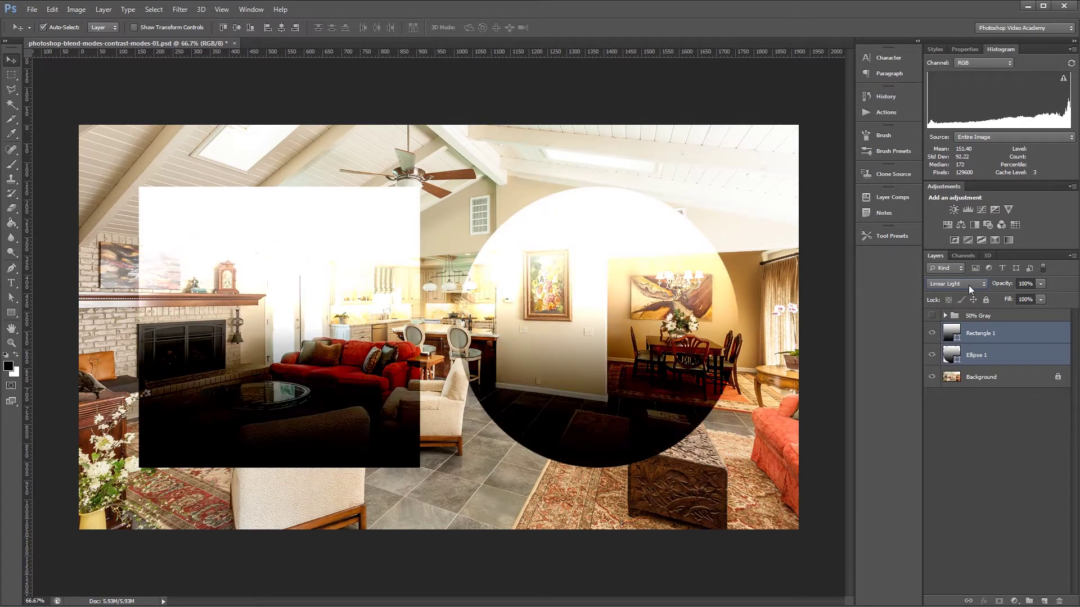
{"action": "scroll", "coordinate": [968, 285], "scroll_direction": "down", "scroll_amount": 1}
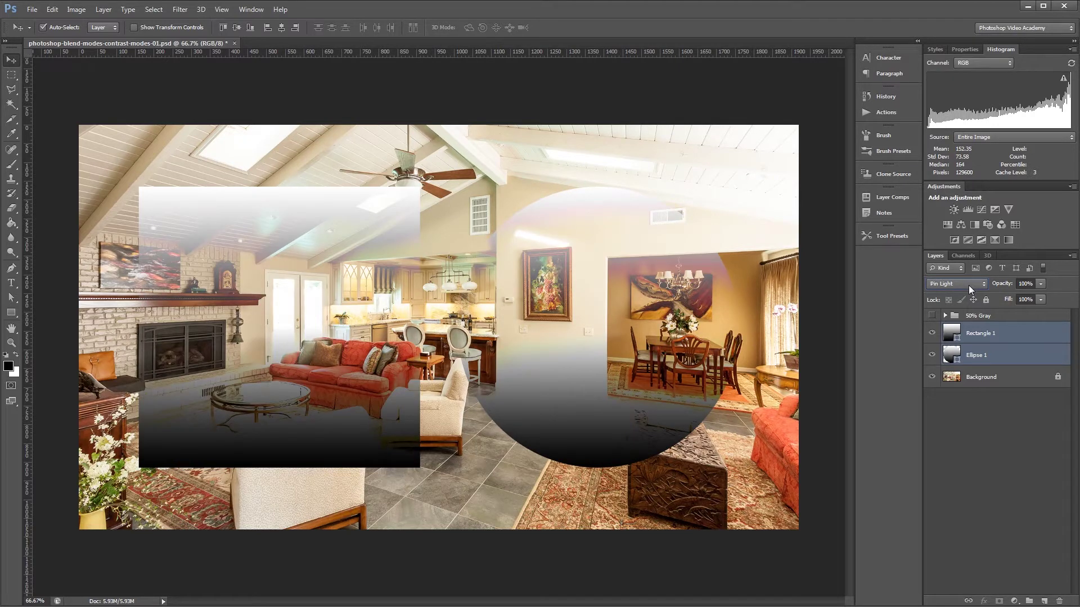
{"action": "scroll", "coordinate": [968, 286], "scroll_direction": "up", "scroll_amount": 2}
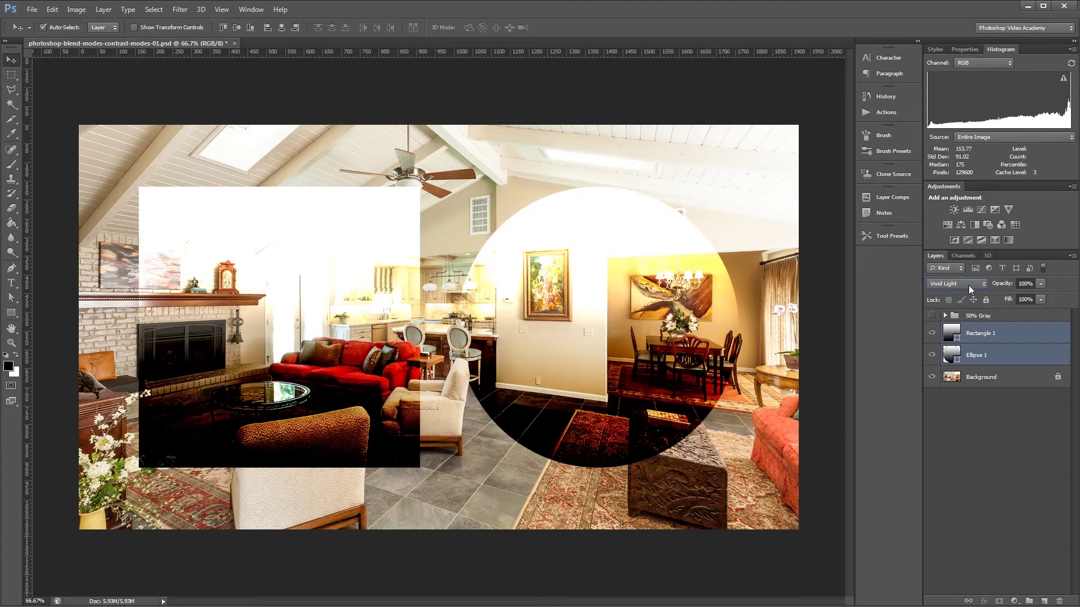
{"action": "scroll", "coordinate": [968, 286], "scroll_direction": "up", "scroll_amount": 1}
{"action": "scroll", "coordinate": [969, 285], "scroll_direction": "up", "scroll_amount": 1}
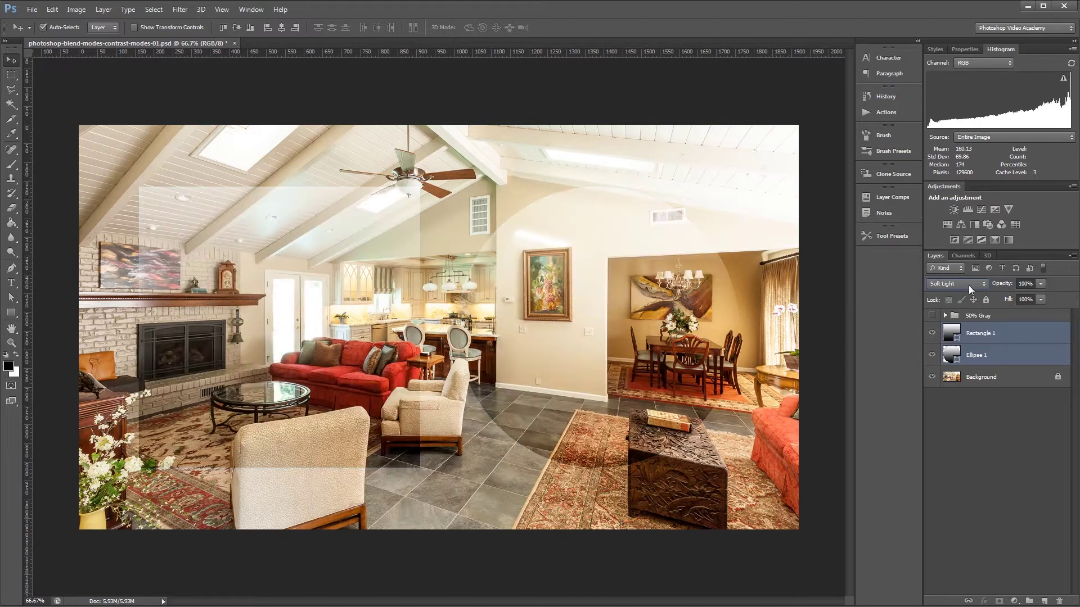
{"action": "scroll", "coordinate": [969, 285], "scroll_direction": "up", "scroll_amount": 1}
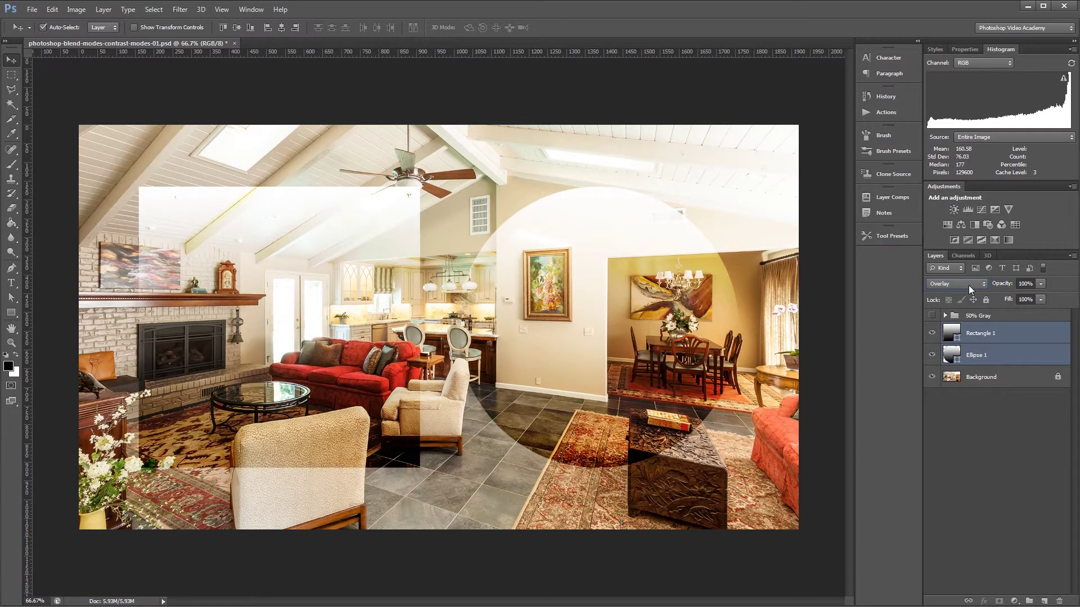
{"action": "left_click", "coordinate": [968, 285]}
- Keep Overlay, then set Ellipse 1 alone to Screen and finally Soft Light
{"action": "left_click", "coordinate": [949, 430]}
{"action": "left_click", "coordinate": [981, 354]}
{"action": "left_click", "coordinate": [959, 283]}
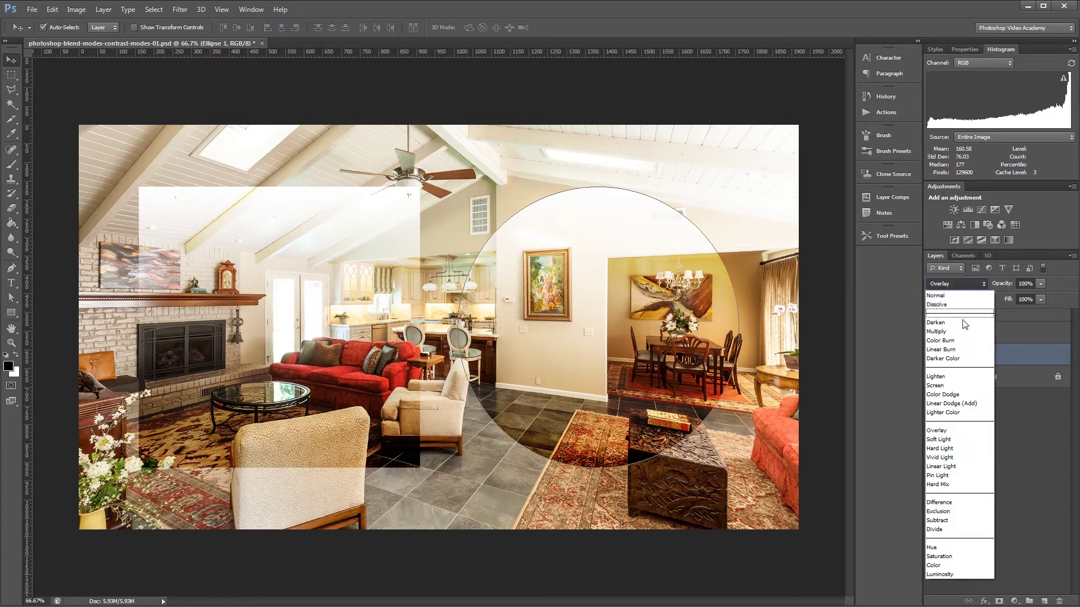
{"action": "left_click", "coordinate": [952, 386]}
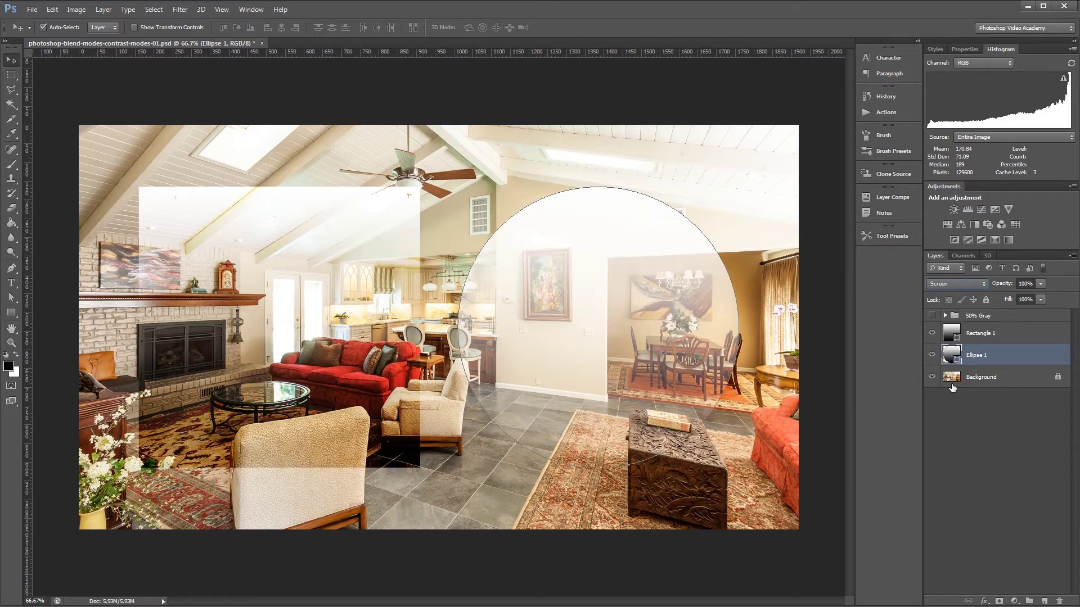
{"action": "left_click", "coordinate": [963, 283]}
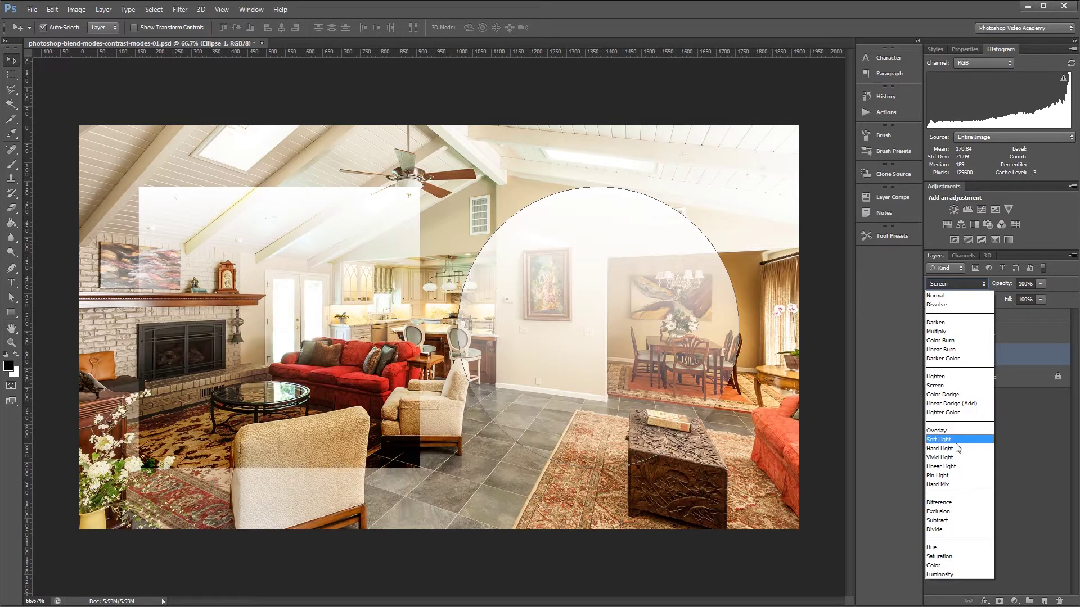
{"action": "left_click", "coordinate": [939, 439]}
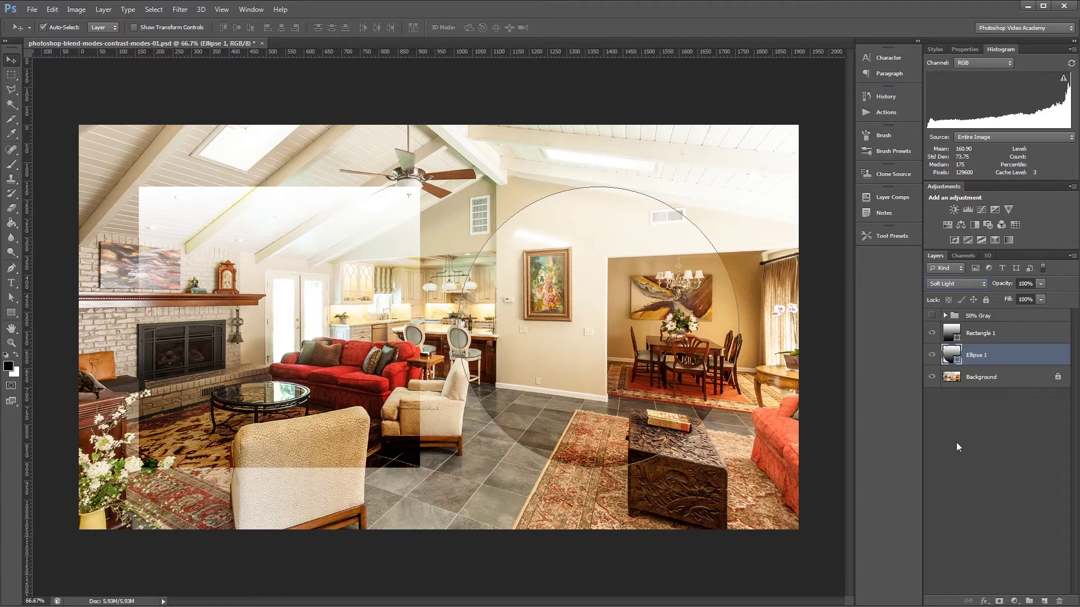
{"action": "left_click", "coordinate": [981, 334]}
- Blend Rectangle 1 with Hard Light and Ellipse 1 with Vivid Light
{"action": "left_click", "coordinate": [966, 284]}
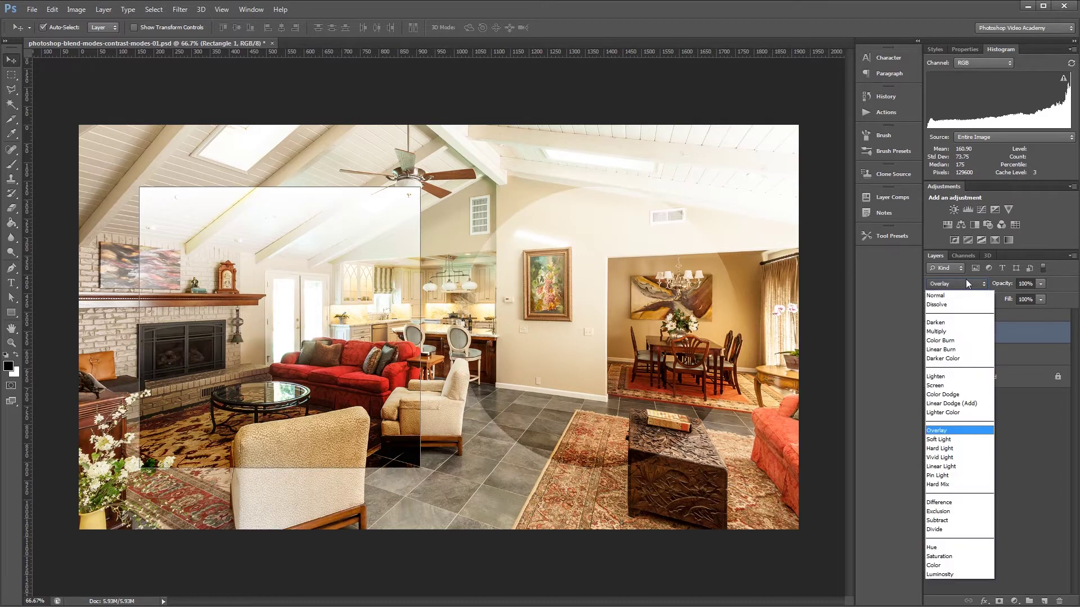
{"action": "left_click", "coordinate": [967, 448]}
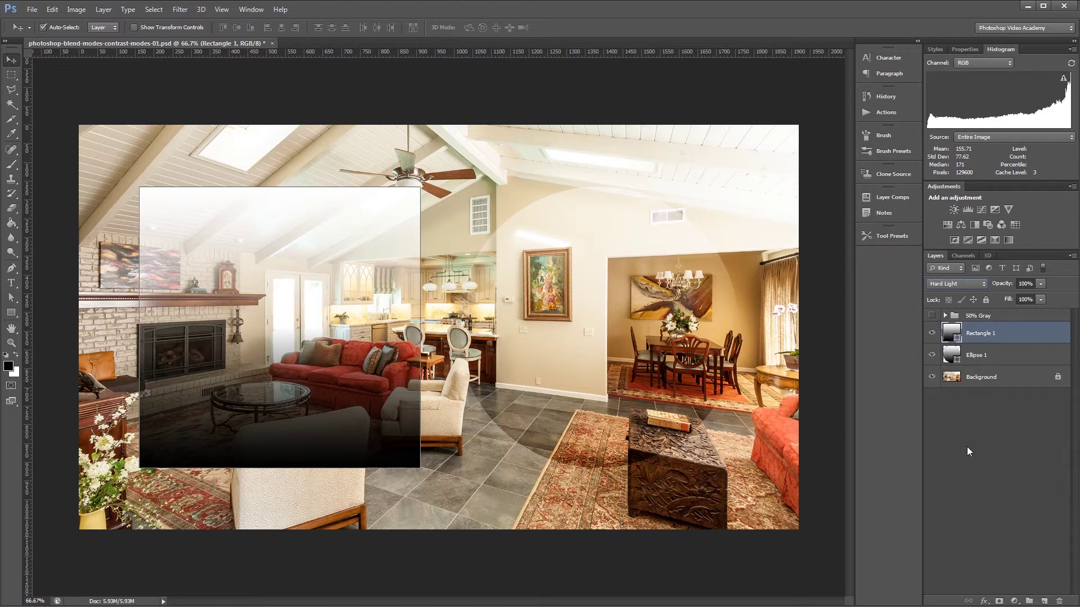
{"action": "left_click", "coordinate": [990, 355]}
{"action": "left_click", "coordinate": [962, 284]}
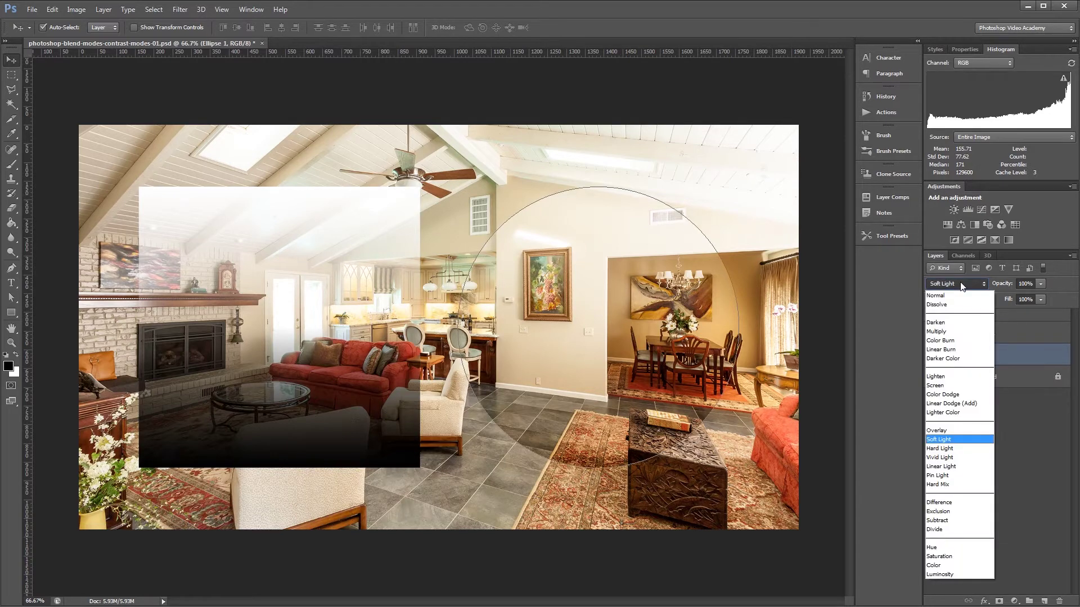
{"action": "left_click", "coordinate": [957, 457]}
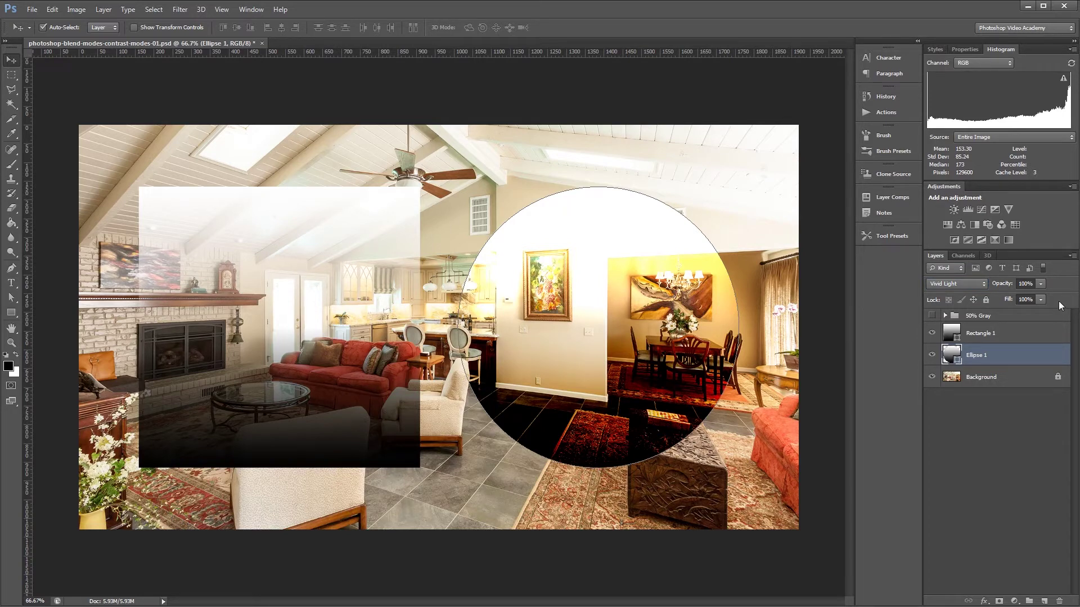
{"action": "left_click", "coordinate": [1007, 333], "text": "shift"}
- Set both shapes to Vivid Light and try lowering Rectangle 1's opacity
{"action": "left_click", "coordinate": [955, 283]}
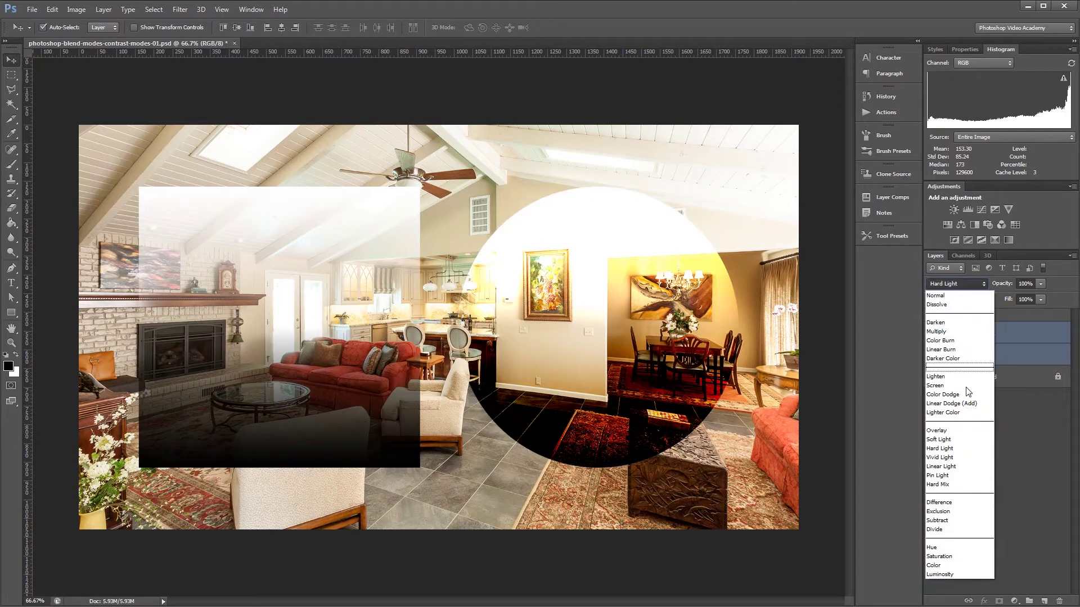
{"action": "left_click", "coordinate": [954, 457]}
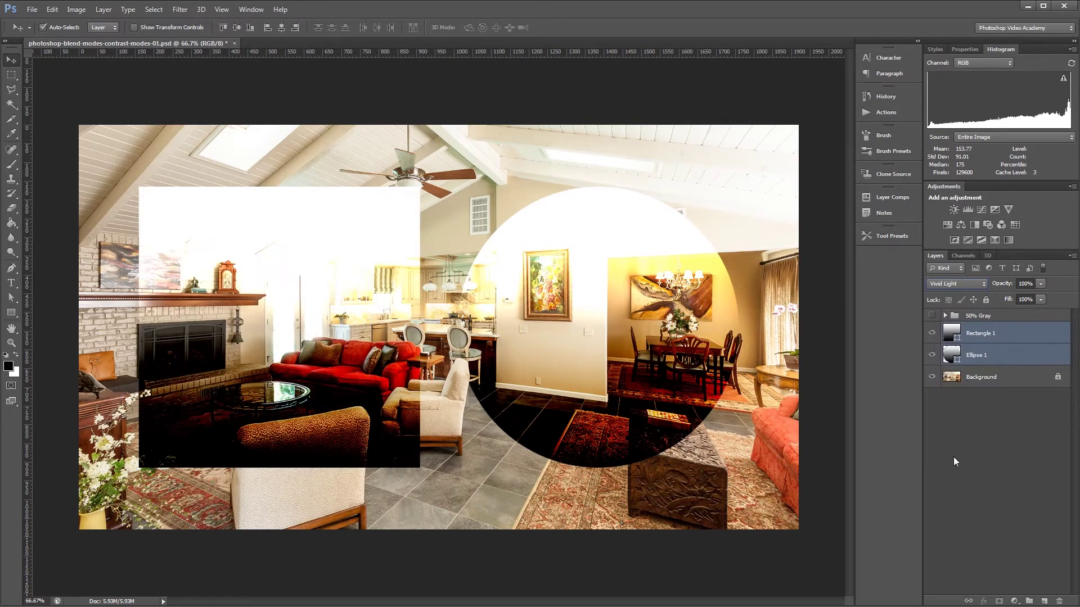
{"action": "left_click", "coordinate": [1007, 341]}
{"action": "left_click", "coordinate": [1041, 283]}
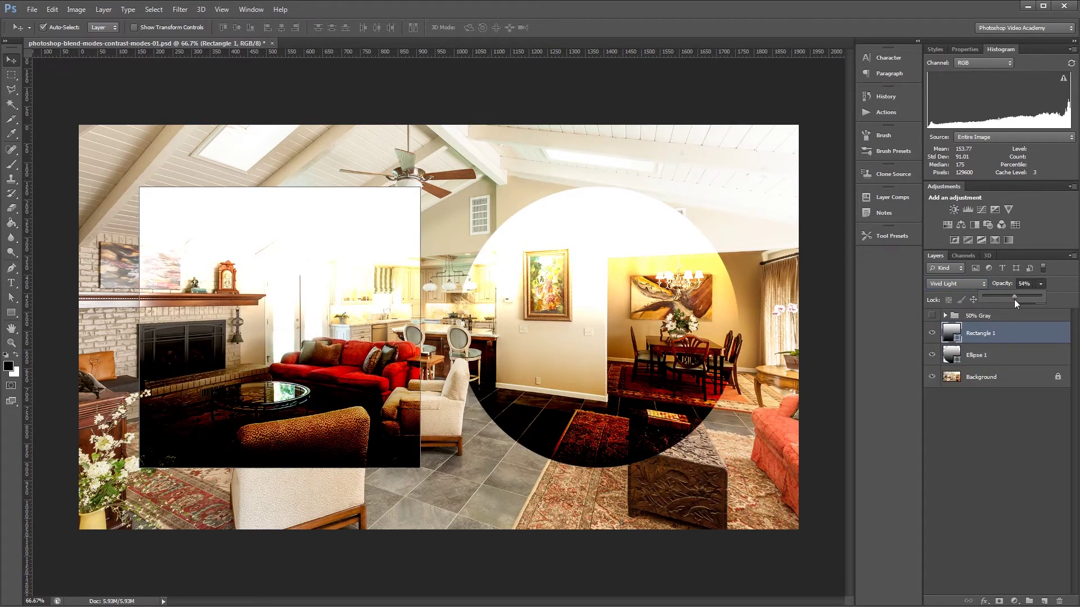
- Lower Ellipse 1's fill to about 52%, then undo both changes back to 100%
{"action": "left_click", "coordinate": [1012, 355]}
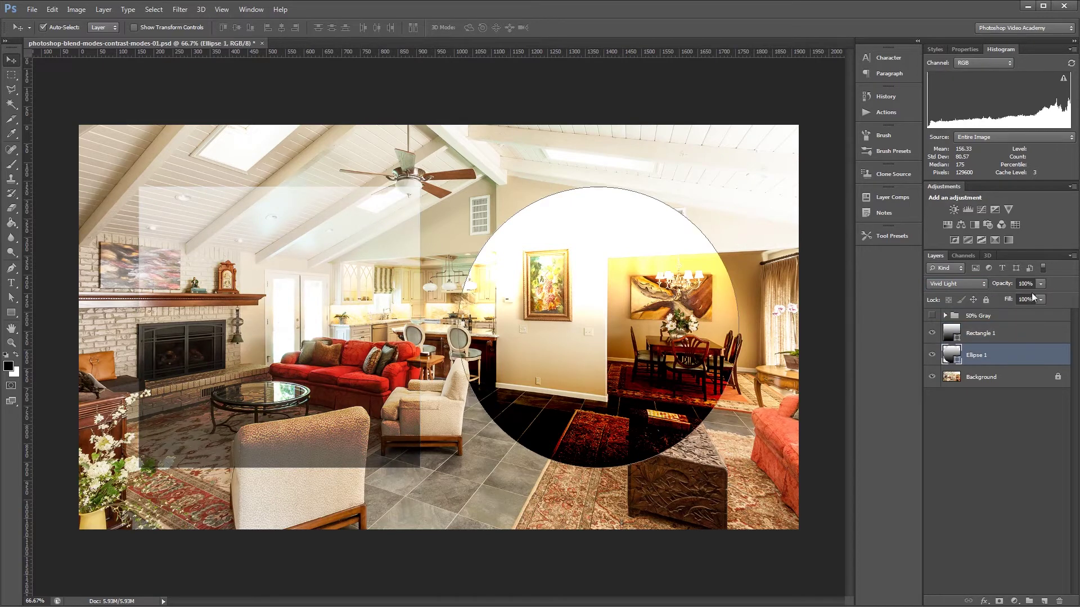
{"action": "left_click", "coordinate": [1040, 300]}
{"action": "left_click_drag", "start_coordinate": [1014, 312], "coordinate": [1013, 313]}
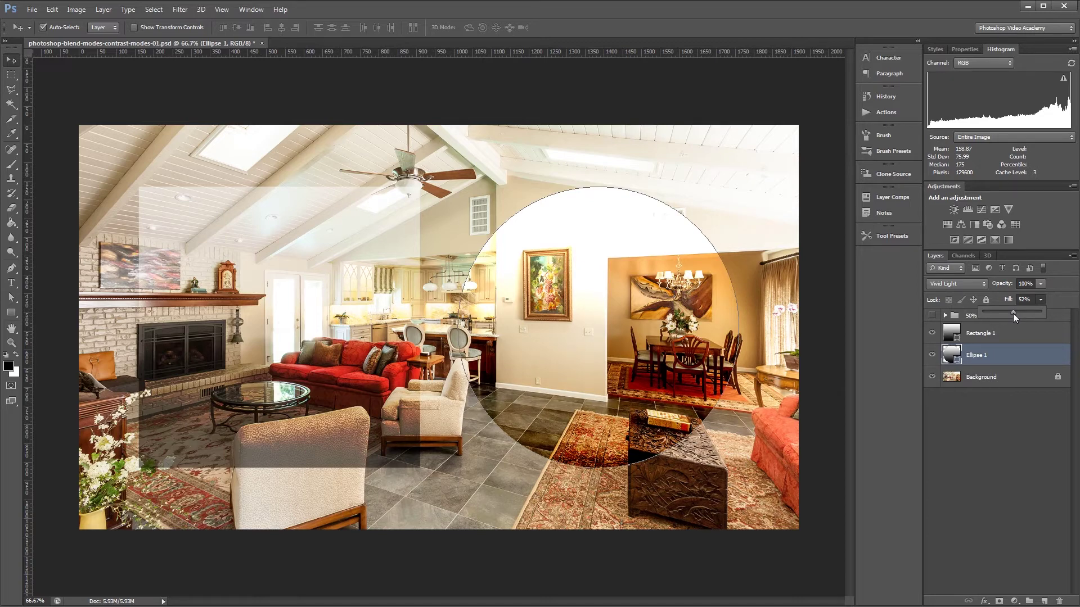
{"action": "left_click", "coordinate": [1027, 414]}
{"action": "key", "text": "shift+0"}
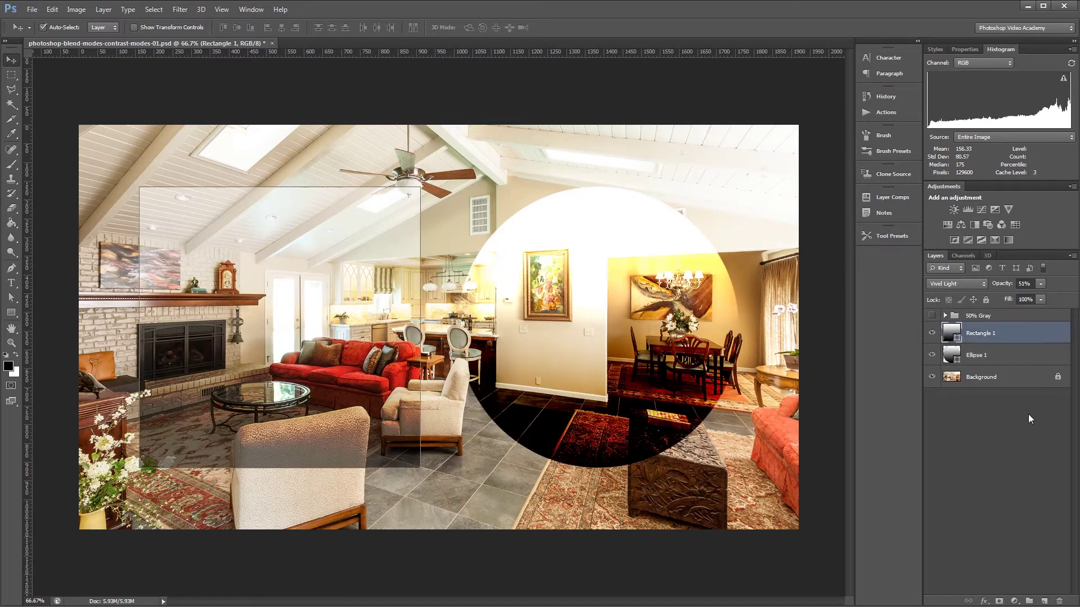
{"action": "key", "text": "alt+shift+bracketright"}
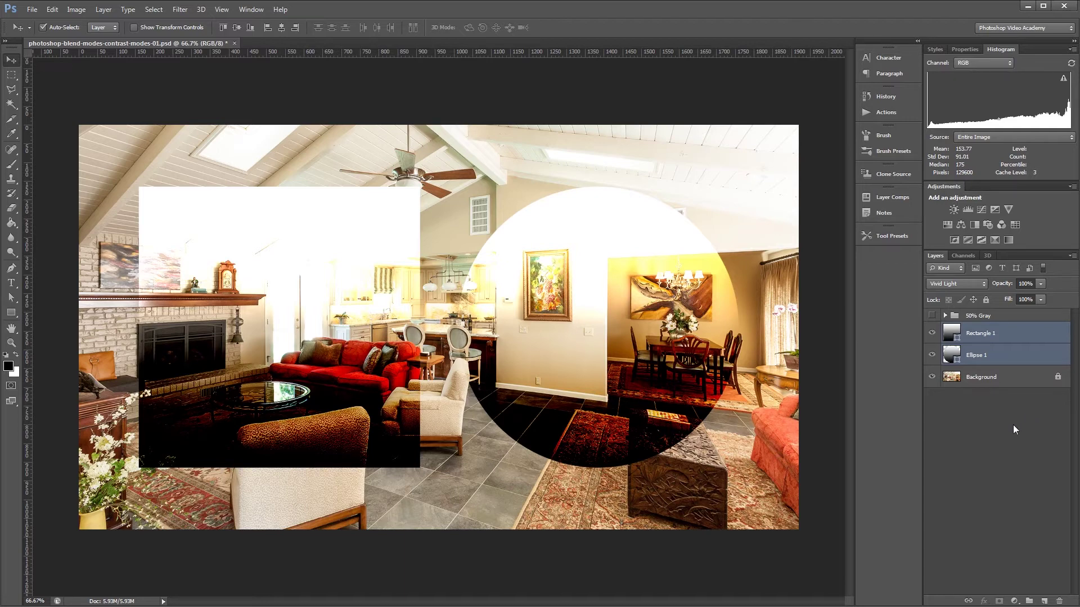
{"action": "left_click", "coordinate": [990, 356]}
- Change Ellipse 1's blend mode from Vivid Light to Linear Light
{"action": "left_click", "coordinate": [964, 284]}
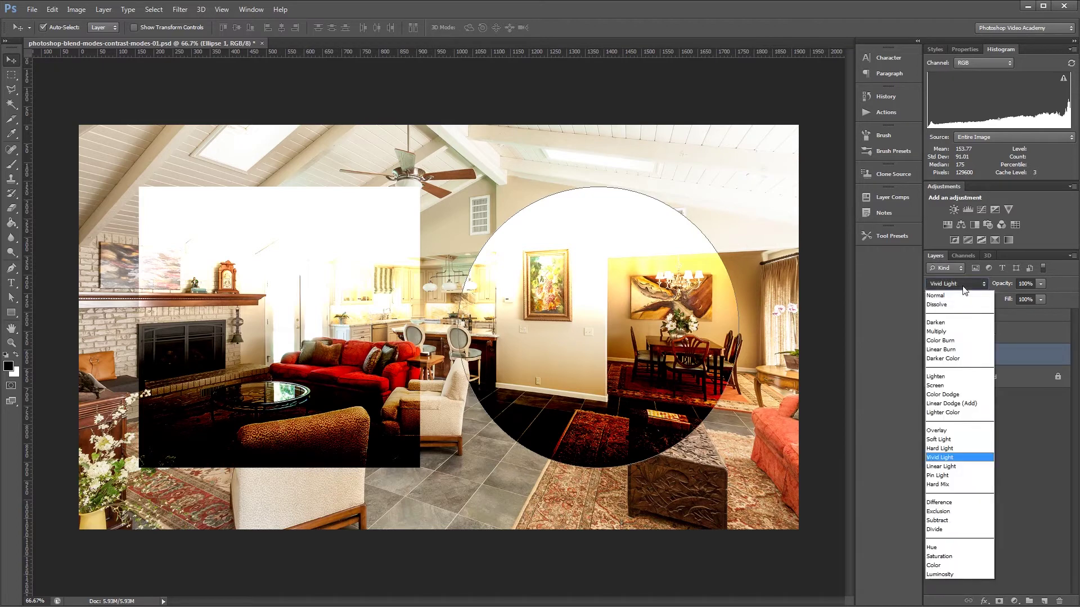
{"action": "left_click", "coordinate": [967, 467]}
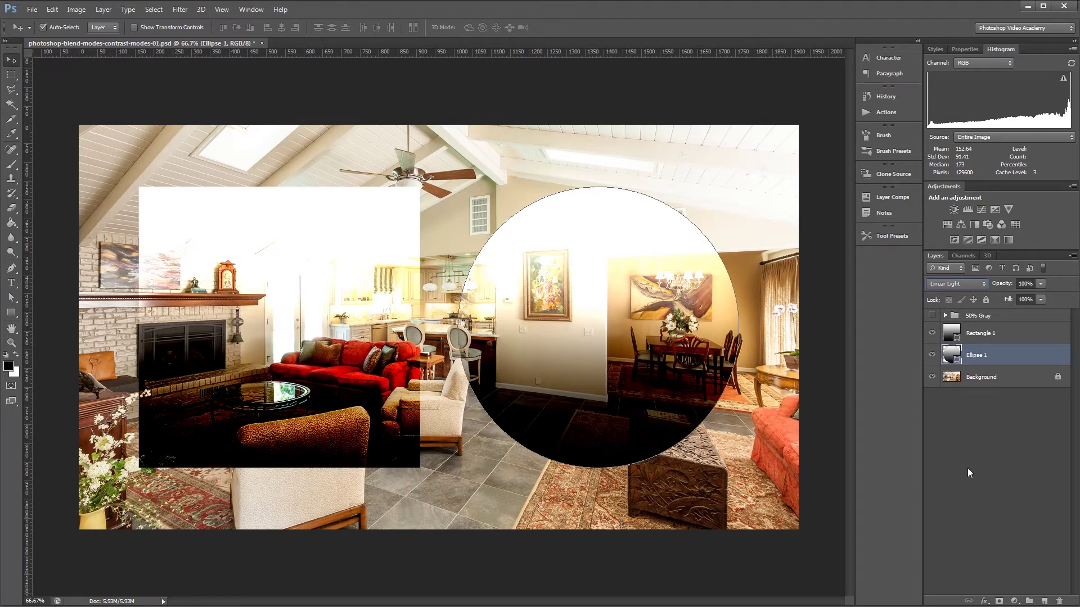
- Blend Rectangle 1 with Pin Light
{"action": "left_click", "coordinate": [984, 334]}
{"action": "left_click", "coordinate": [969, 284]}
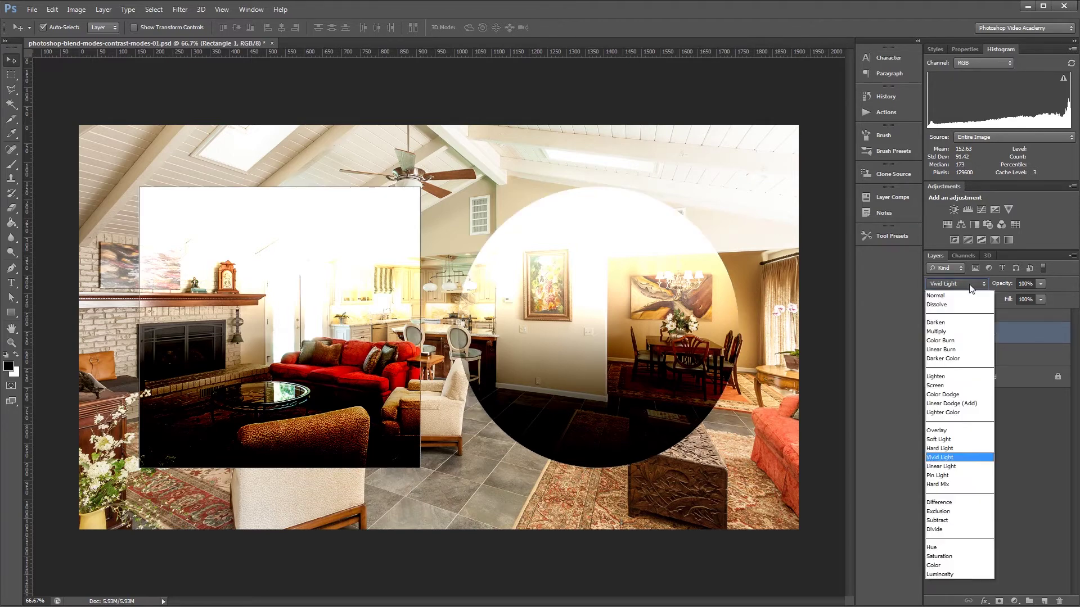
{"action": "left_click", "coordinate": [963, 476]}
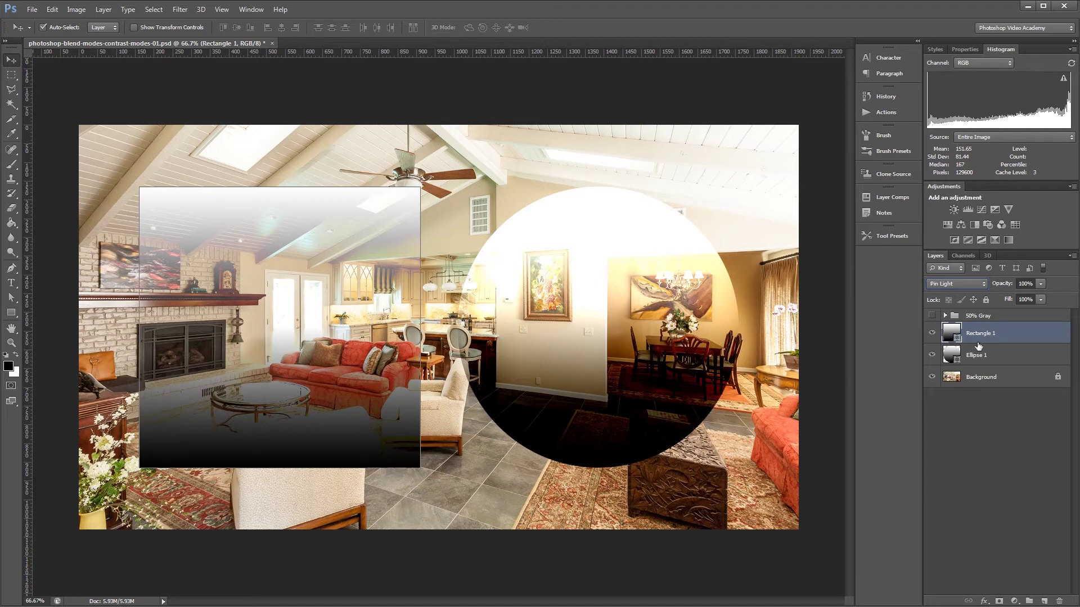
- Set Ellipse 1 to Hard Mix with its fill lowered to 30%
{"action": "key", "text": "shift+minus"}
{"action": "left_click", "coordinate": [992, 357]}
{"action": "left_click", "coordinate": [963, 285]}
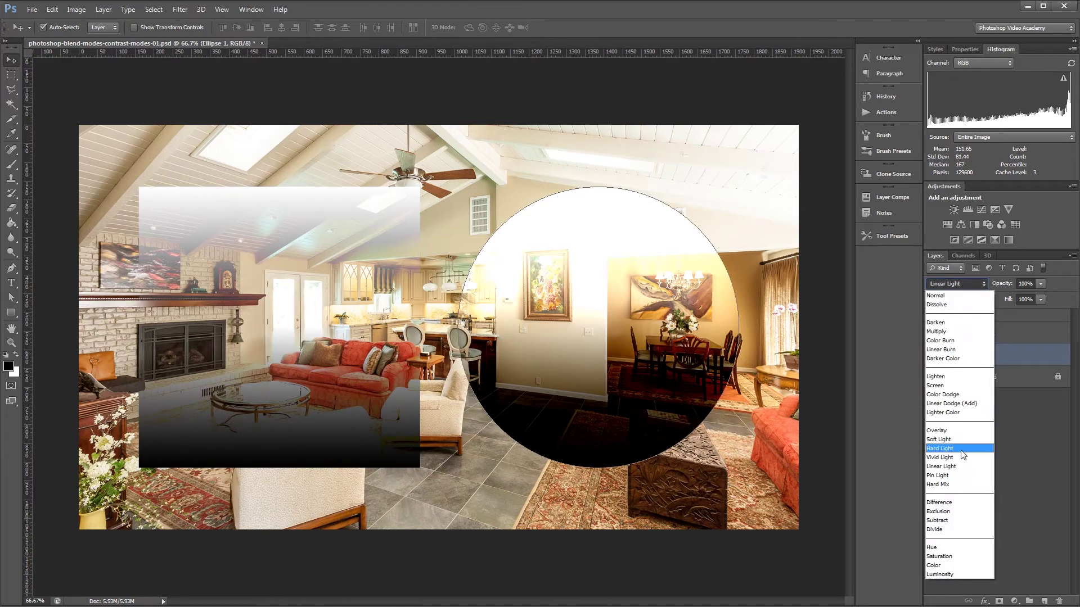
{"action": "left_click", "coordinate": [949, 482]}
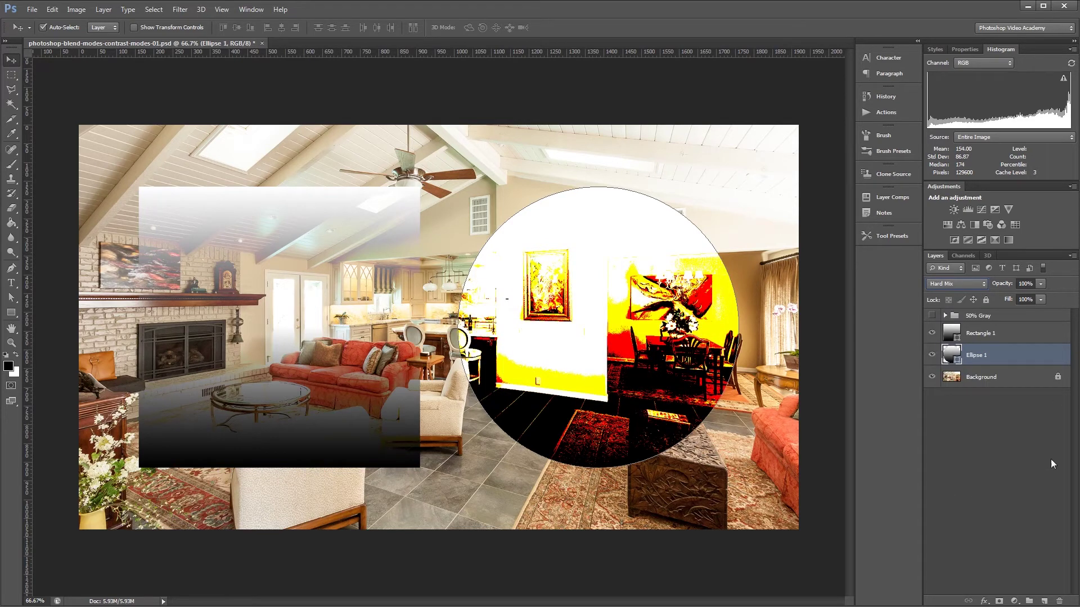
{"action": "left_click", "coordinate": [1042, 300]}
{"action": "left_click_drag", "start_coordinate": [1006, 318], "coordinate": [1000, 316]}
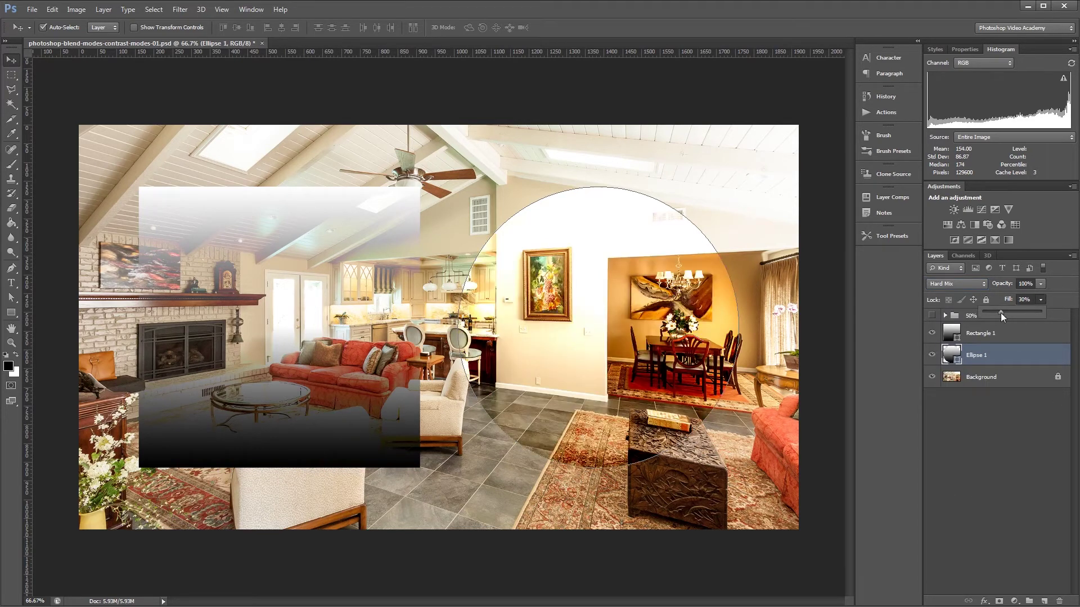
{"action": "left_click", "coordinate": [1062, 300]}
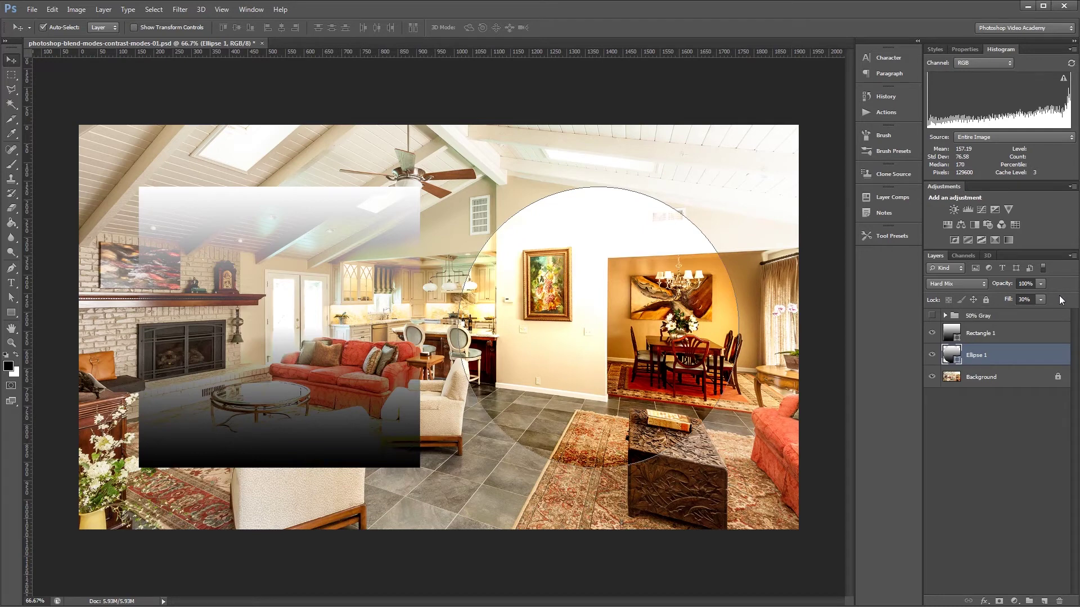
- Blend both shape layers with Overlay and adjust their fill
{"action": "left_click", "coordinate": [992, 333], "text": "shift"}
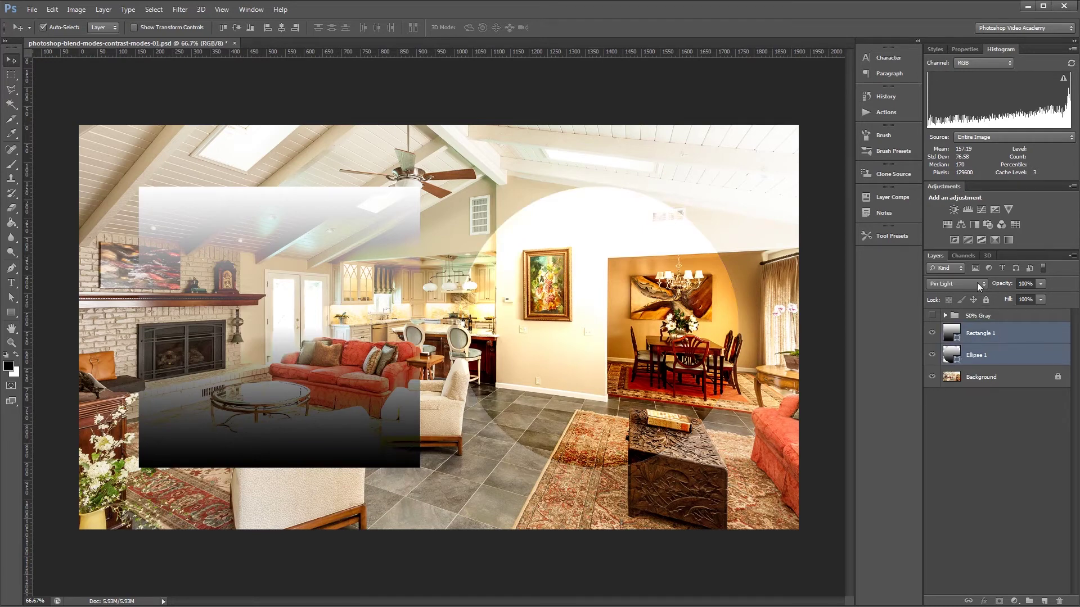
{"action": "left_click", "coordinate": [980, 284]}
{"action": "left_click", "coordinate": [957, 429]}
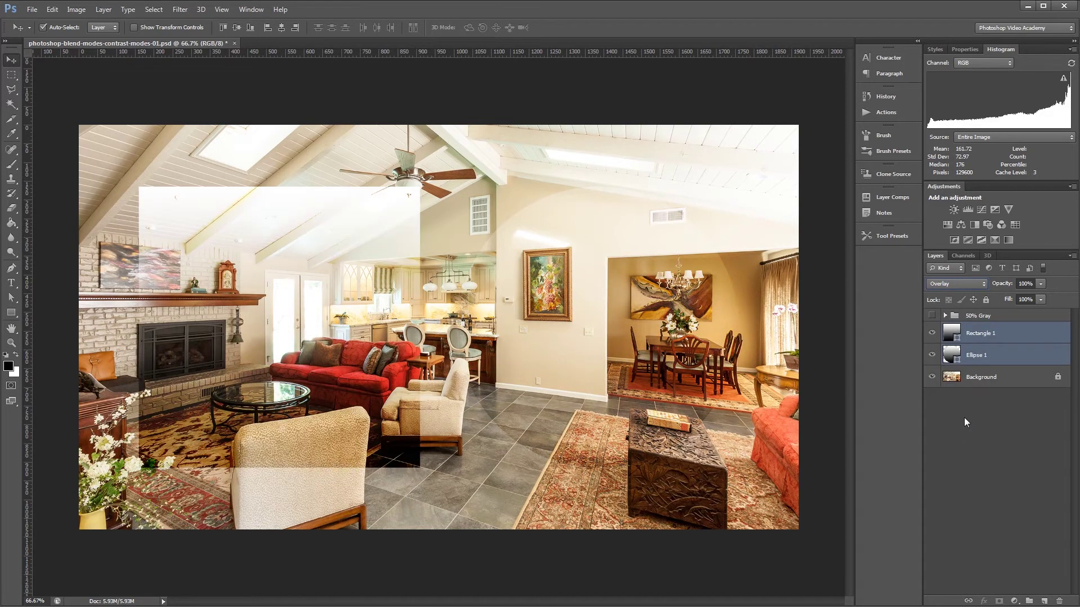
{"action": "left_click", "coordinate": [1040, 300]}
{"action": "left_click_drag", "start_coordinate": [1037, 314], "coordinate": [1067, 293]}
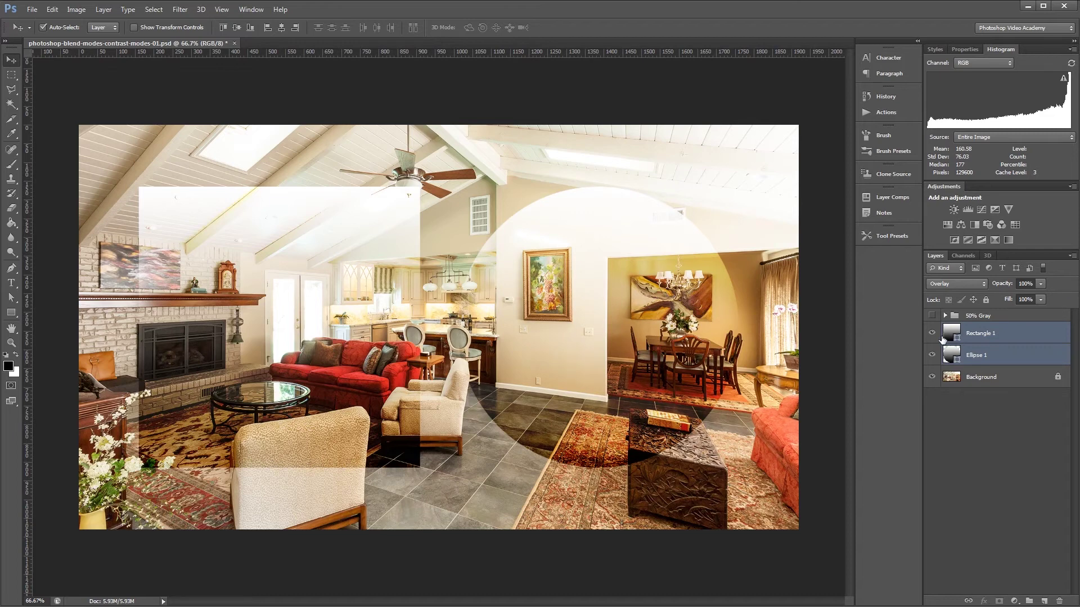
- Give Rectangle 1 a red-green gradient fill
{"action": "double_click", "coordinate": [950, 332]}
{"action": "left_click", "coordinate": [781, 264]}
{"action": "left_click", "coordinate": [775, 141]}
- Give Ellipse 1 a violet-orange gradient, then hide both shape layers
{"action": "double_click", "coordinate": [954, 354]}
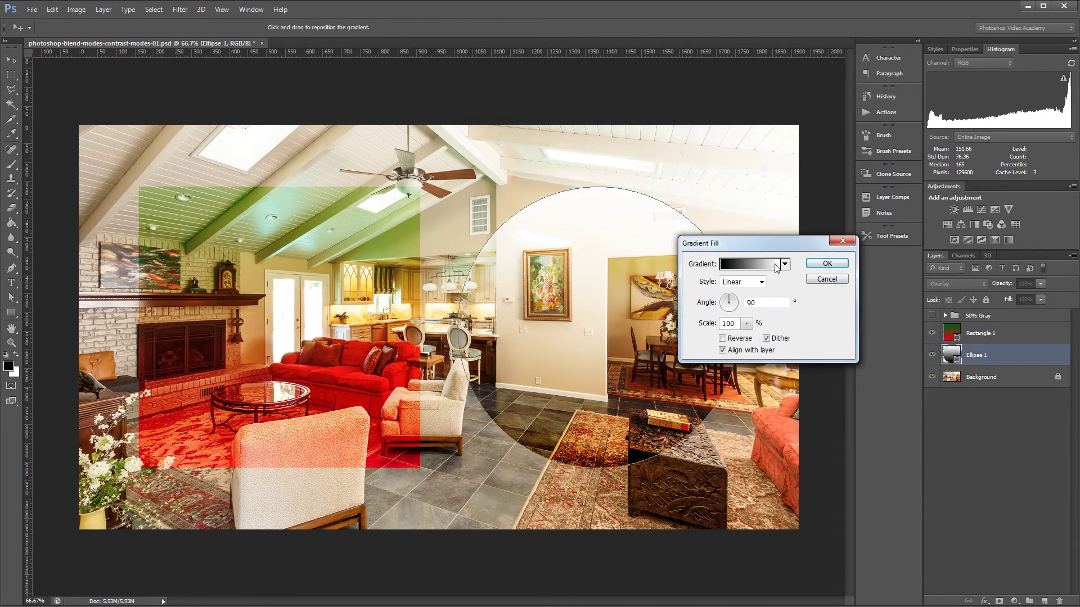
{"action": "left_click", "coordinate": [785, 265]}
{"action": "left_click", "coordinate": [771, 288]}
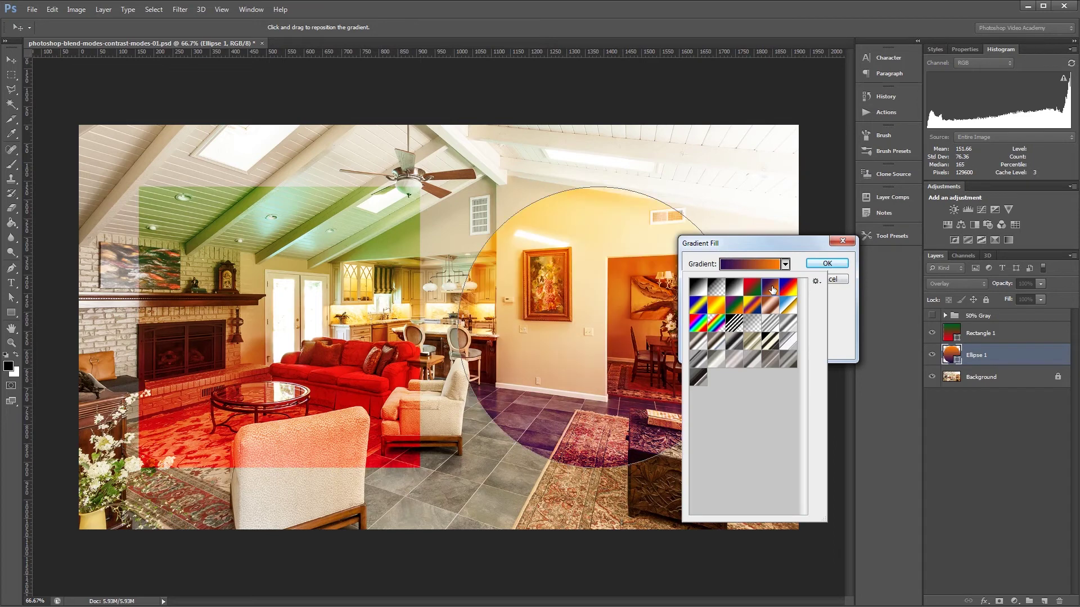
{"action": "double_click", "coordinate": [772, 289]}
{"action": "left_click", "coordinate": [826, 263]}
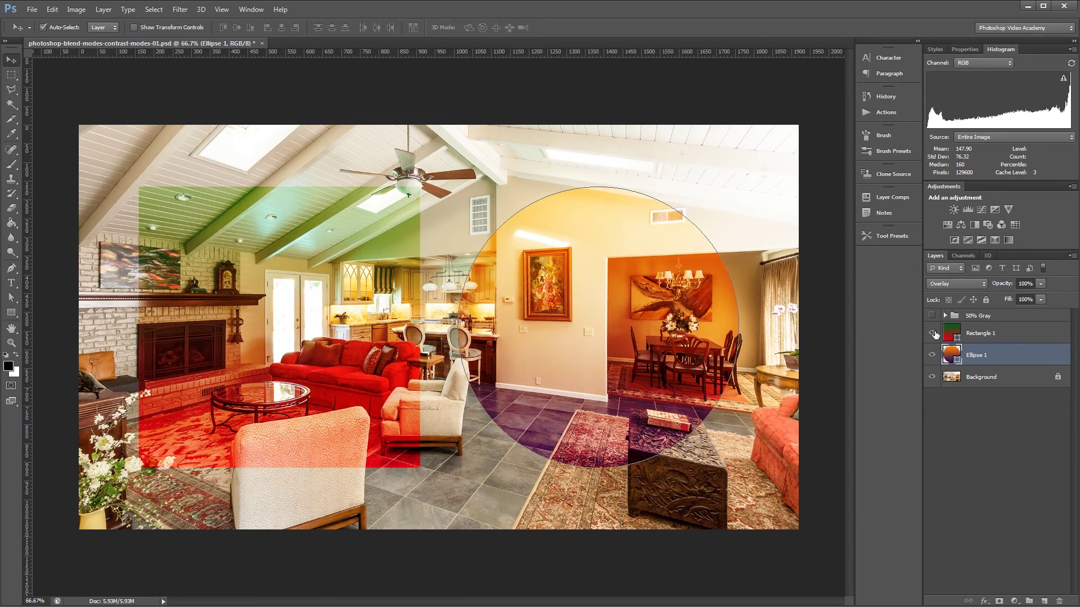
{"action": "left_click", "coordinate": [932, 377], "text": "alt"}
{"action": "left_click", "coordinate": [996, 379]}
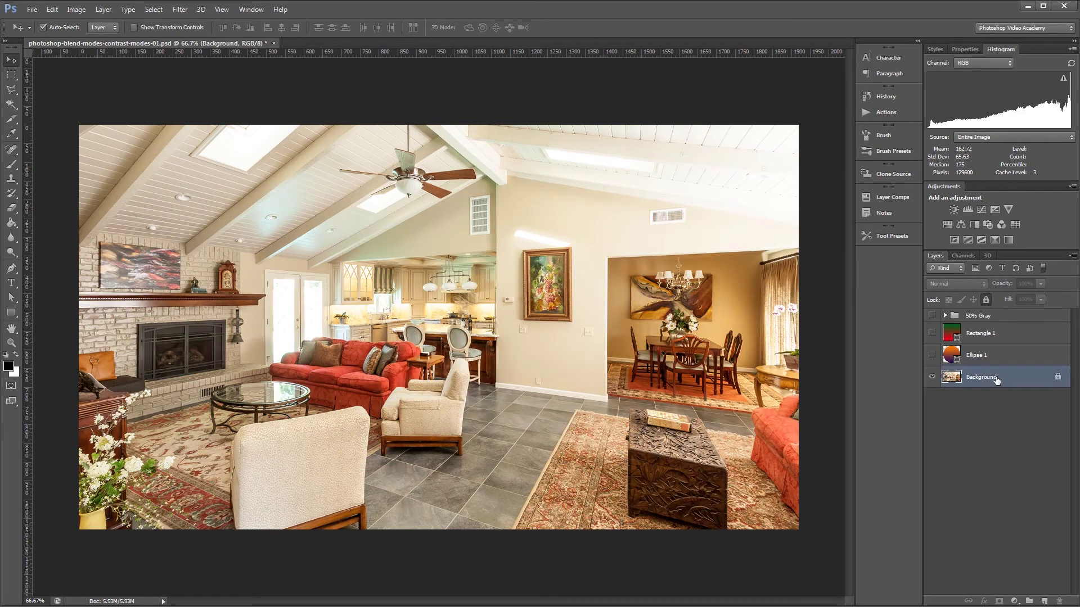
- Duplicate Background with Ctrl+J and set the copy to Hard Light at 30% fill
{"action": "key", "text": "ctrl+j"}
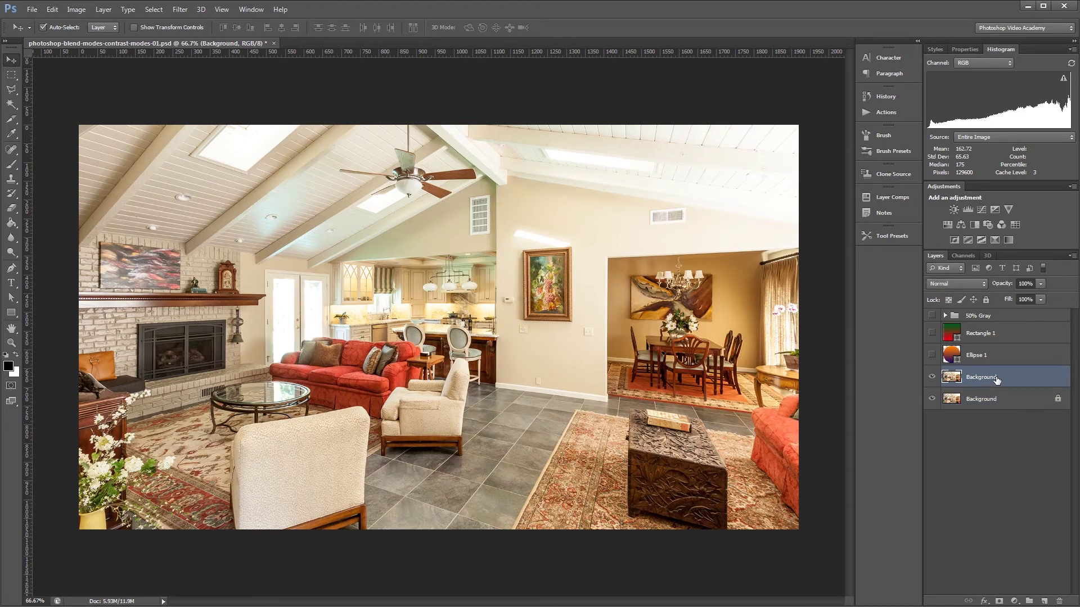
{"action": "left_click", "coordinate": [943, 285]}
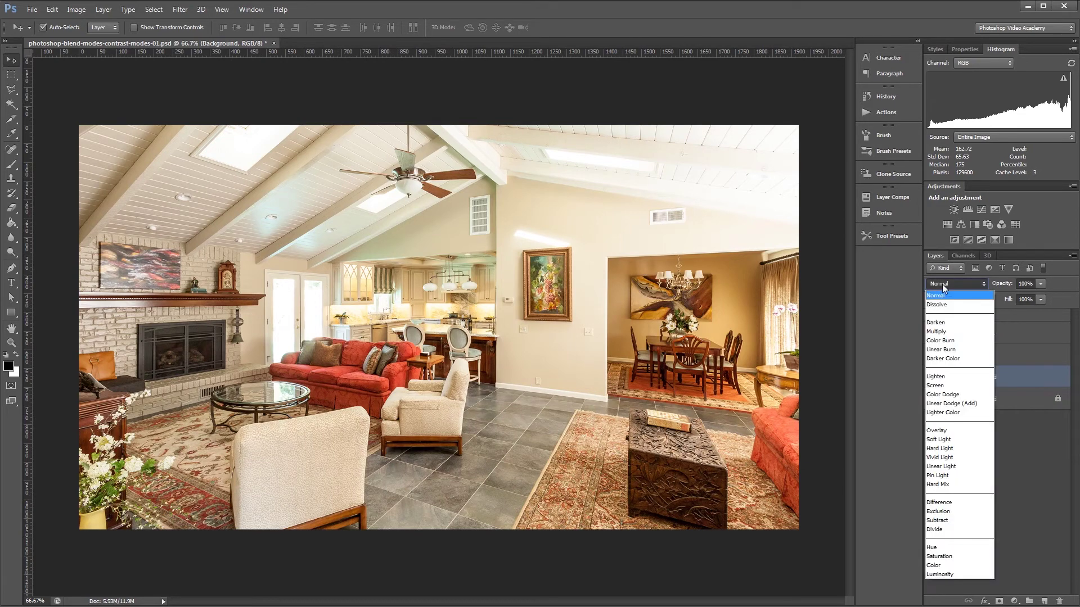
{"action": "left_click", "coordinate": [962, 448]}
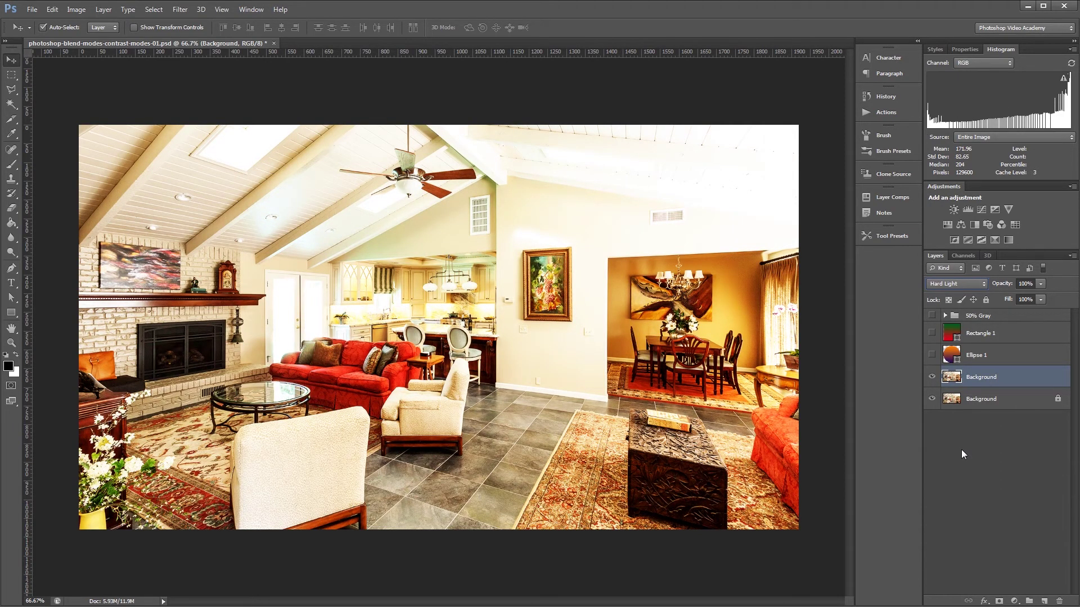
{"action": "left_click", "coordinate": [1040, 299]}
{"action": "left_click_drag", "start_coordinate": [1022, 315], "coordinate": [1000, 316]}
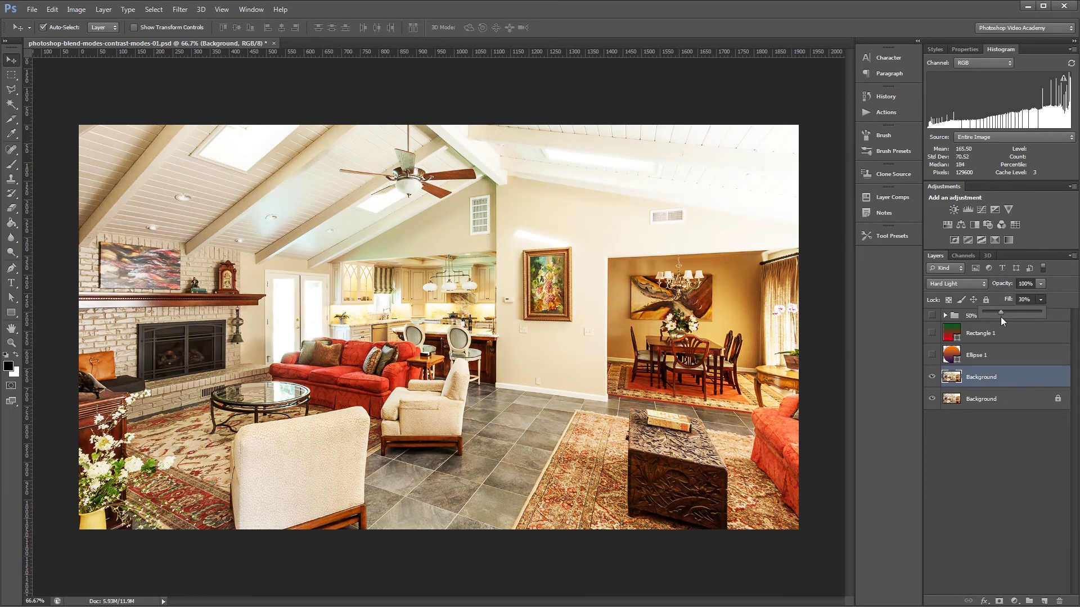
{"action": "left_click", "coordinate": [987, 434]}
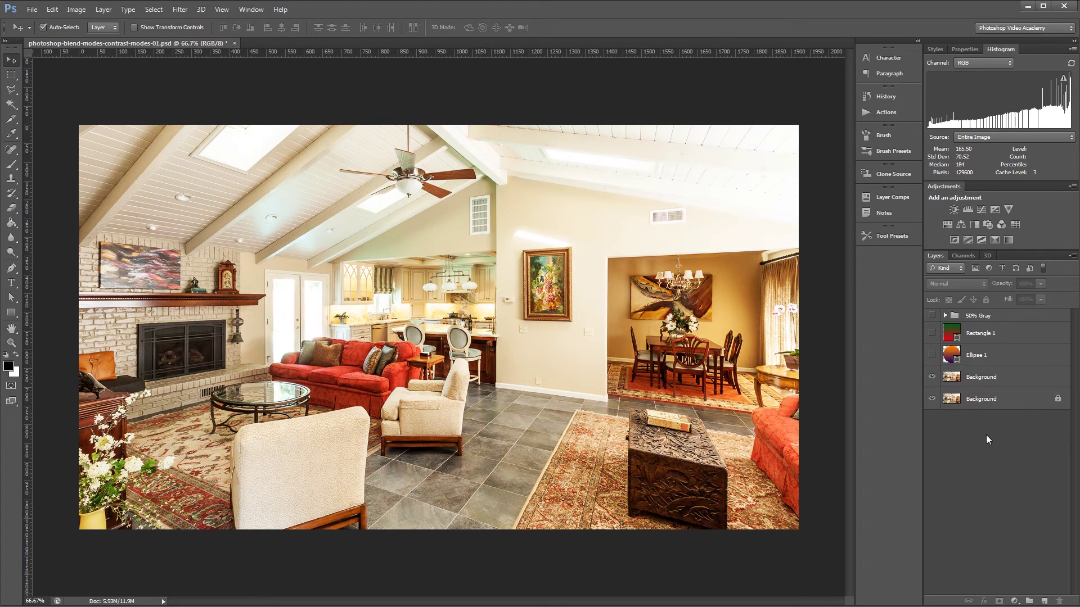